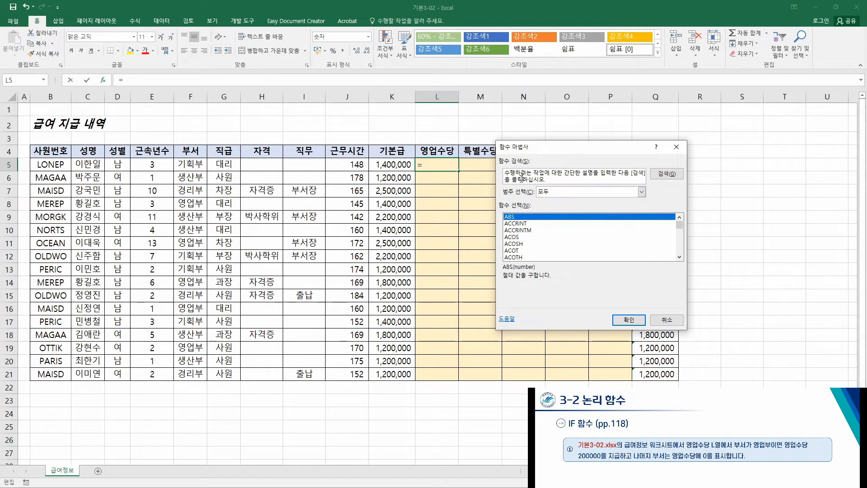
{"action": "left_click", "coordinate": [542, 237]}
{"action": "key", "text": "i"}
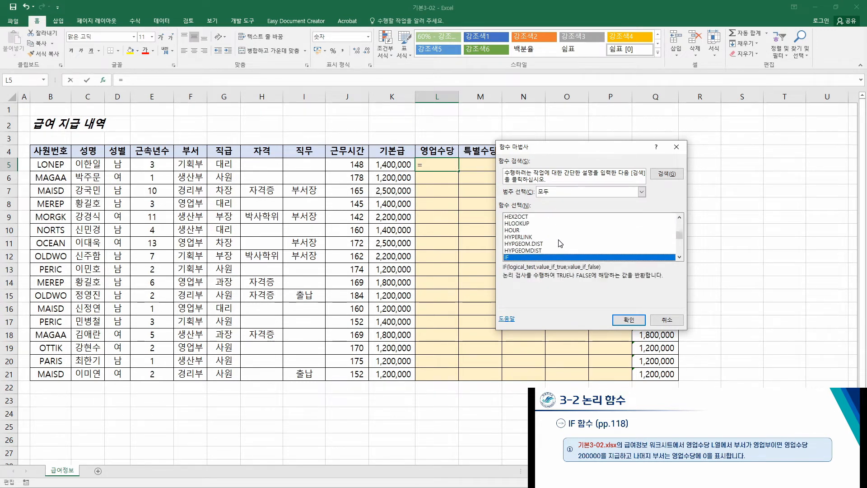
{"action": "scroll", "coordinate": [560, 243], "scroll_direction": "down", "scroll_amount": 1}
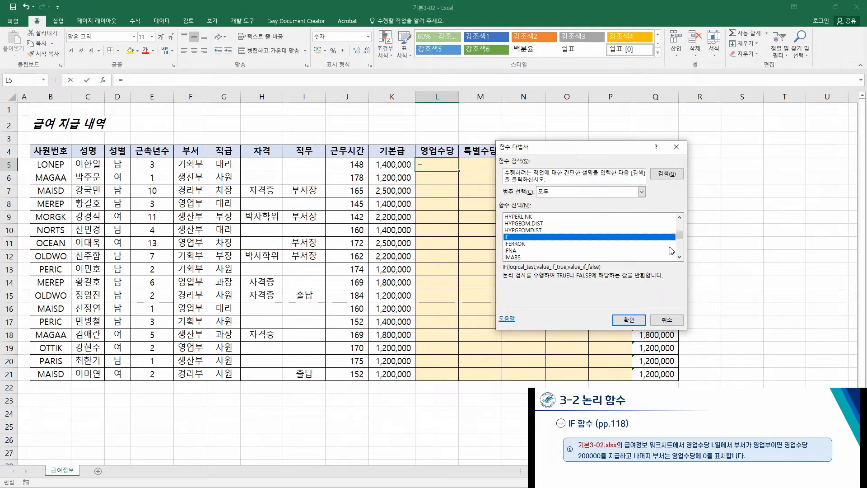
{"action": "left_click_drag", "start_coordinate": [680, 238], "coordinate": [677, 216]}
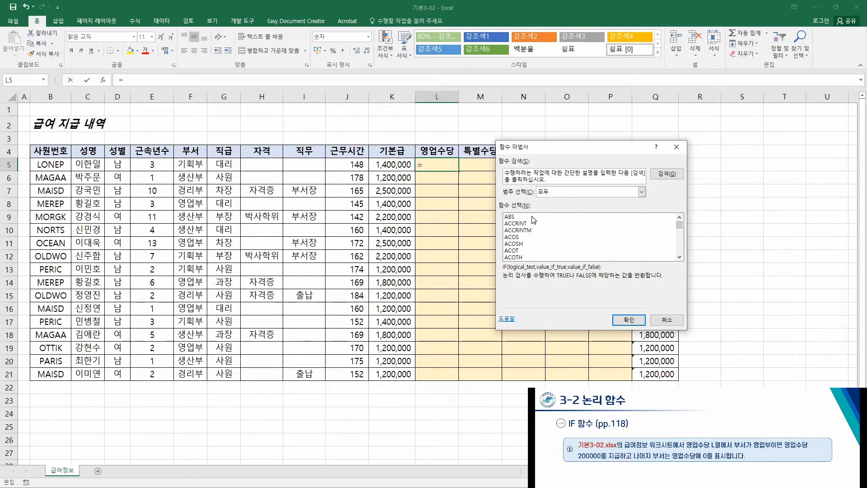
{"action": "left_click", "coordinate": [641, 192]}
{"action": "left_click", "coordinate": [565, 207]}
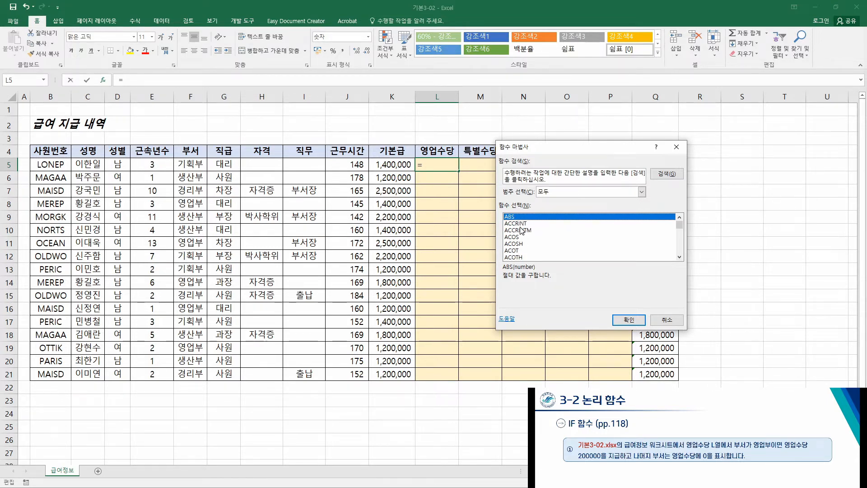
{"action": "key", "text": "i"}
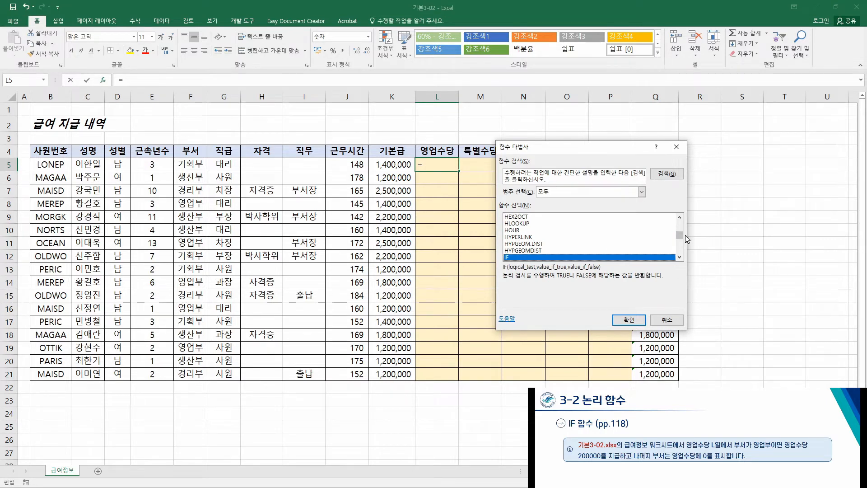
{"action": "left_click_drag", "start_coordinate": [680, 236], "coordinate": [682, 211]}
Find the IF function in the full function list and insert it into cell L5
{"action": "left_click", "coordinate": [547, 218]}
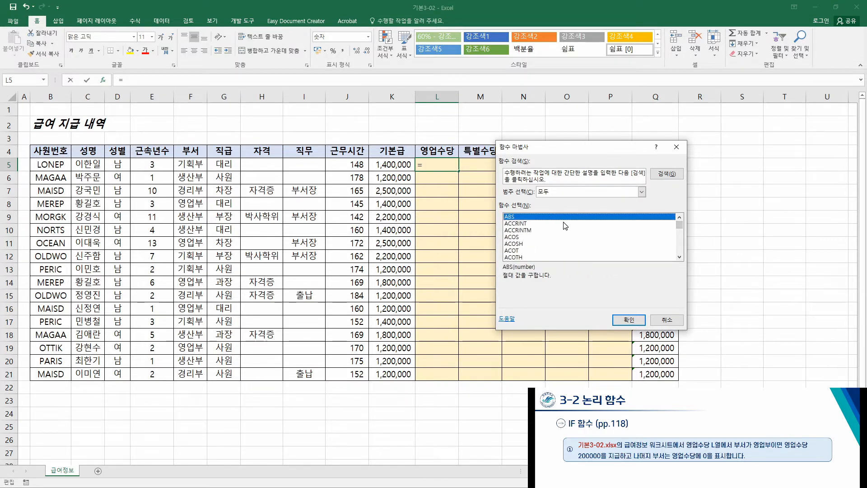
{"action": "key", "text": "i"}
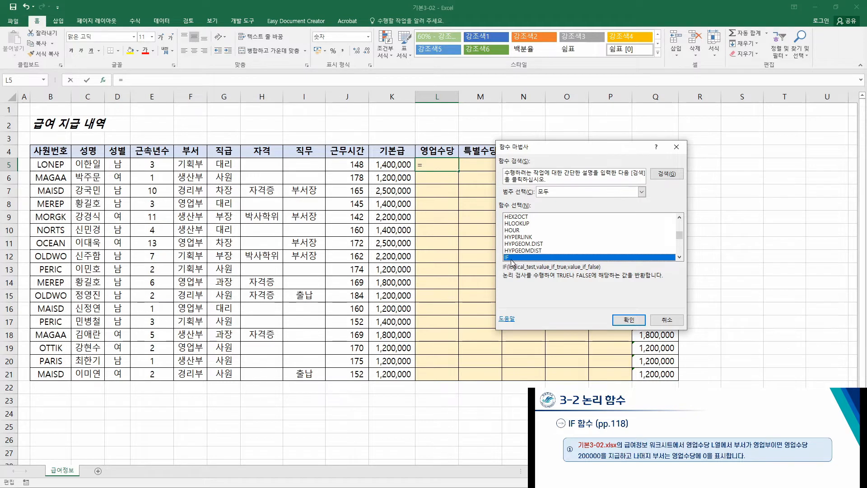
{"action": "left_click", "coordinate": [622, 322]}
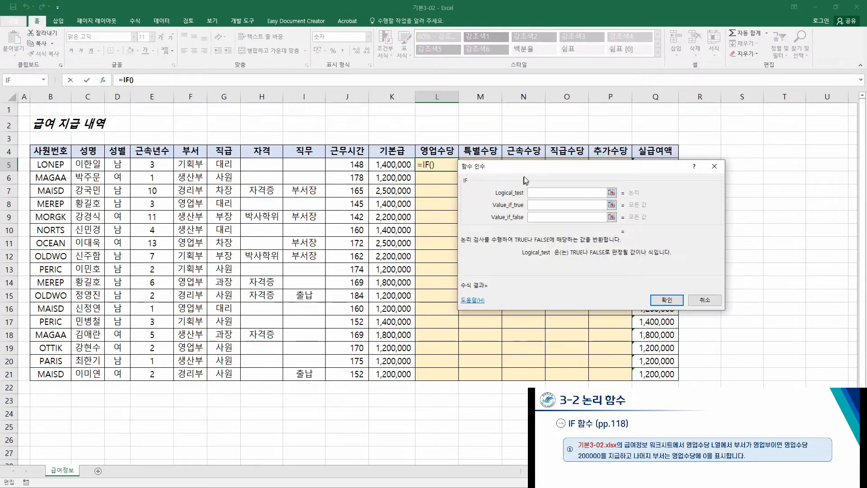
{"action": "left_click_drag", "start_coordinate": [524, 176], "coordinate": [533, 163]}
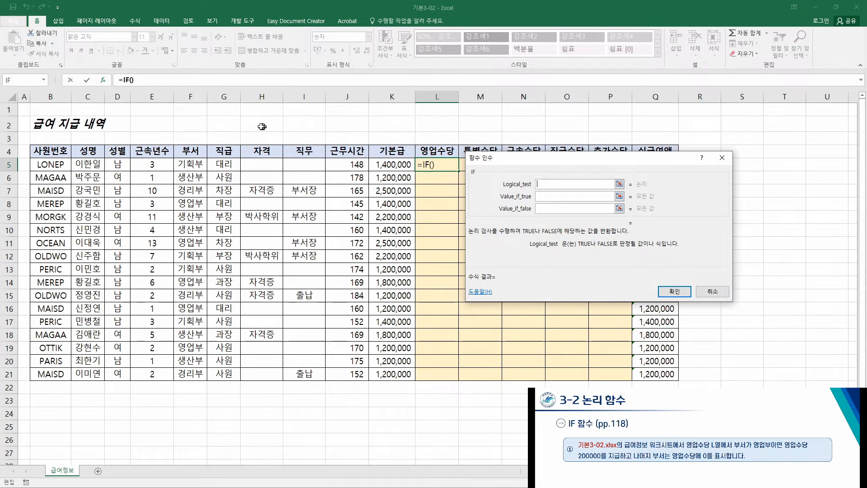
Set the IF function's logical test to F5="영업부"
{"action": "left_click", "coordinate": [193, 166]}
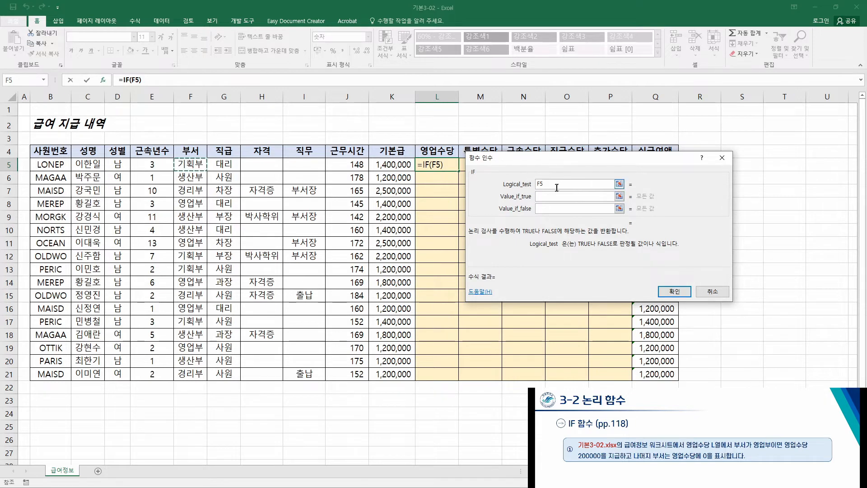
{"action": "type", "text": "=\"영업"}
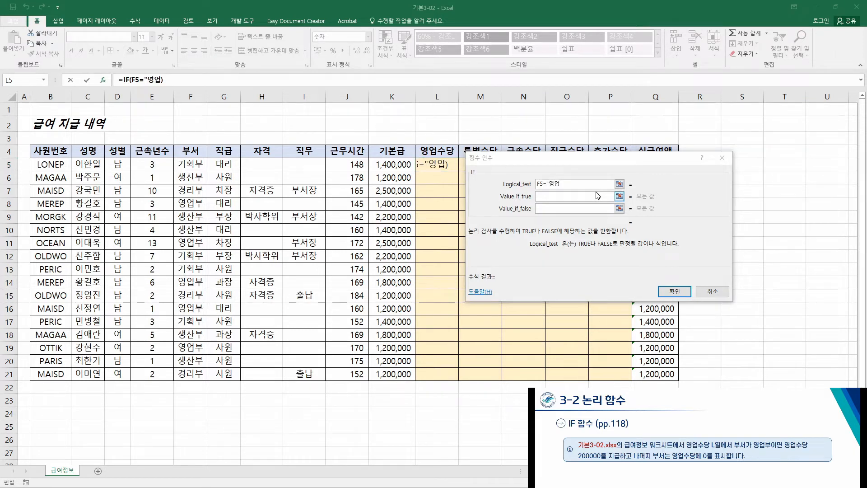
{"action": "left_click", "coordinate": [571, 184]}
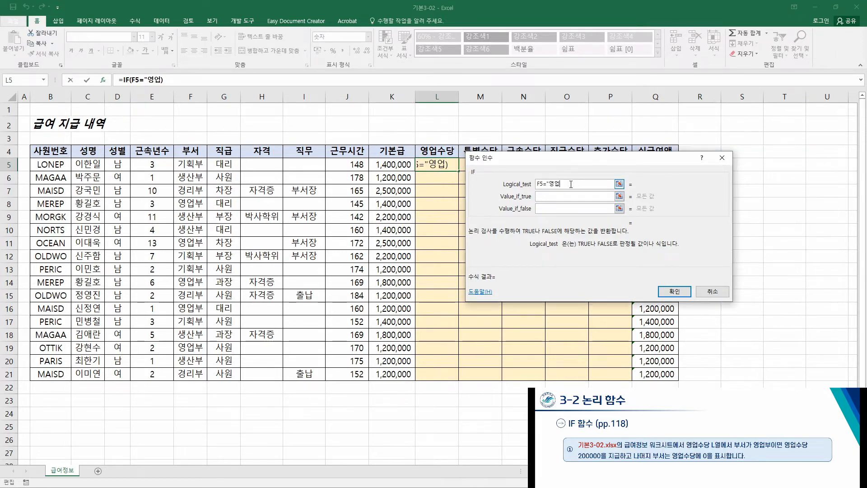
{"action": "type", "text": "부\""}
{"action": "left_click_drag", "start_coordinate": [549, 182], "coordinate": [575, 184]}
{"action": "left_click", "coordinate": [575, 184]}
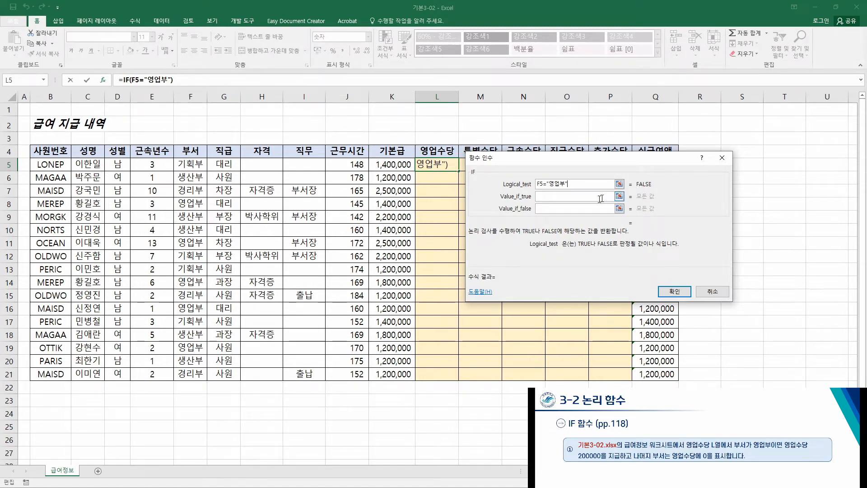
Complete the IF formula with 200000 if true and 0 if false, and fill it from L5 down to L21
{"action": "left_click", "coordinate": [582, 197]}
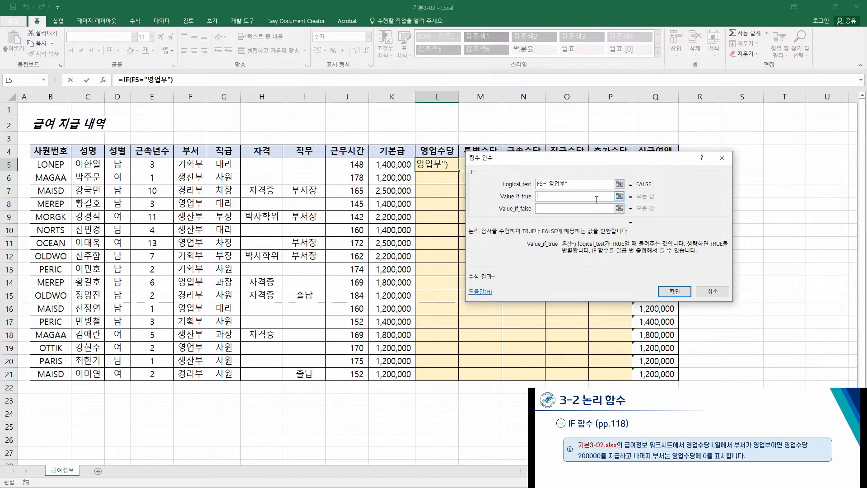
{"action": "type", "text": "200000"}
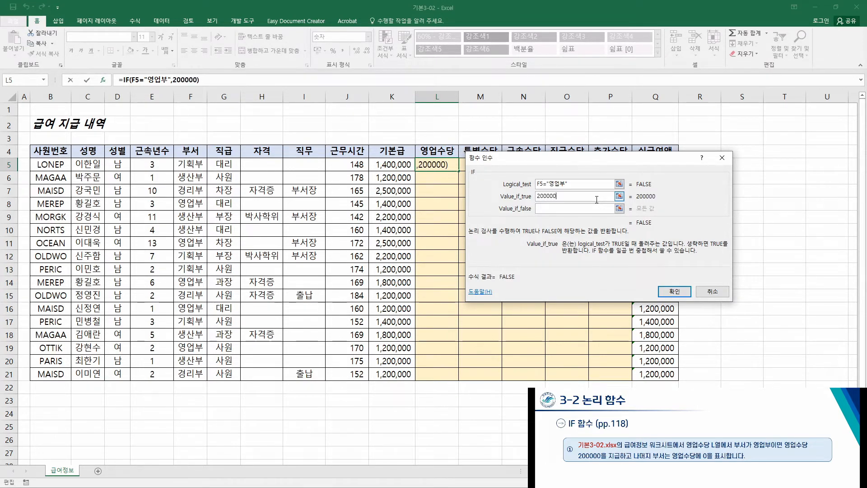
{"action": "left_click", "coordinate": [584, 210]}
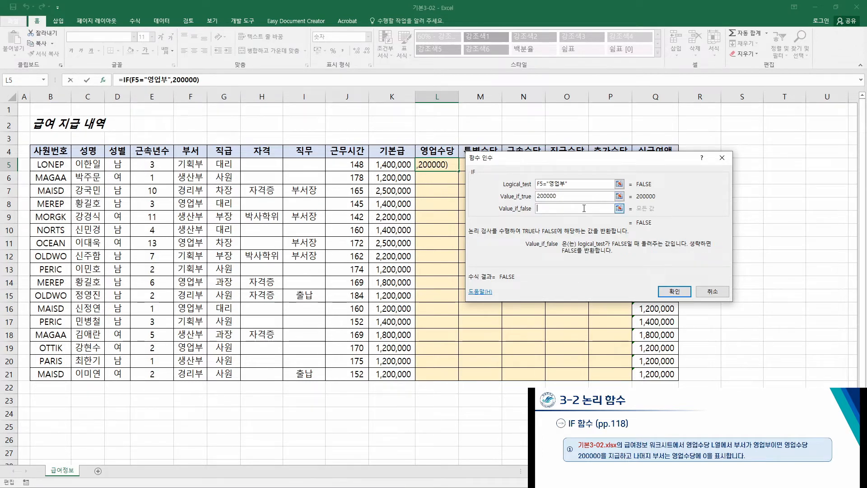
{"action": "type", "text": "0"}
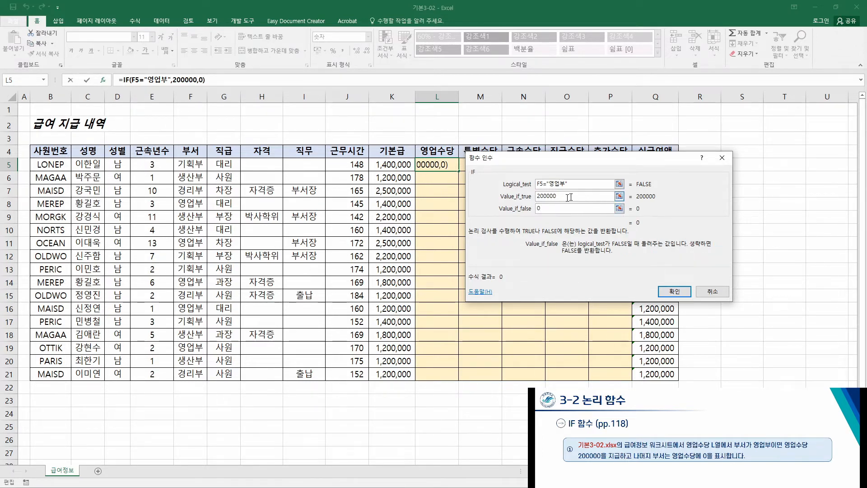
{"action": "left_click", "coordinate": [674, 291]}
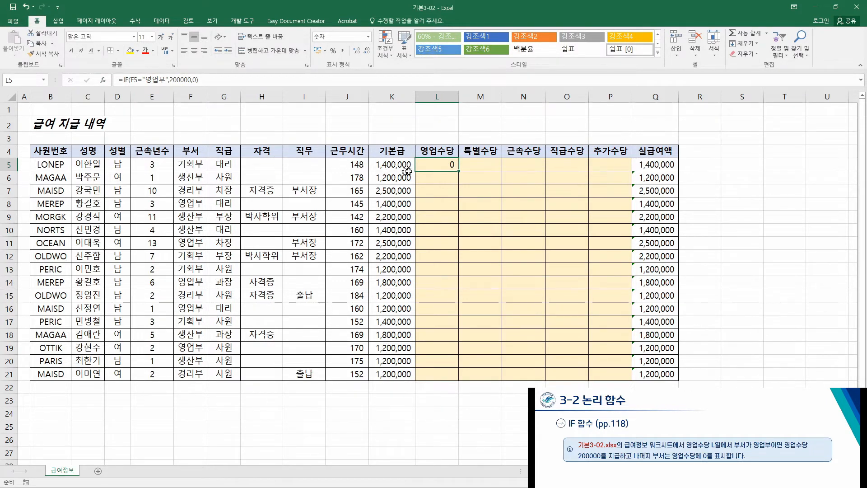
{"action": "left_click_drag", "start_coordinate": [460, 171], "coordinate": [458, 378]}
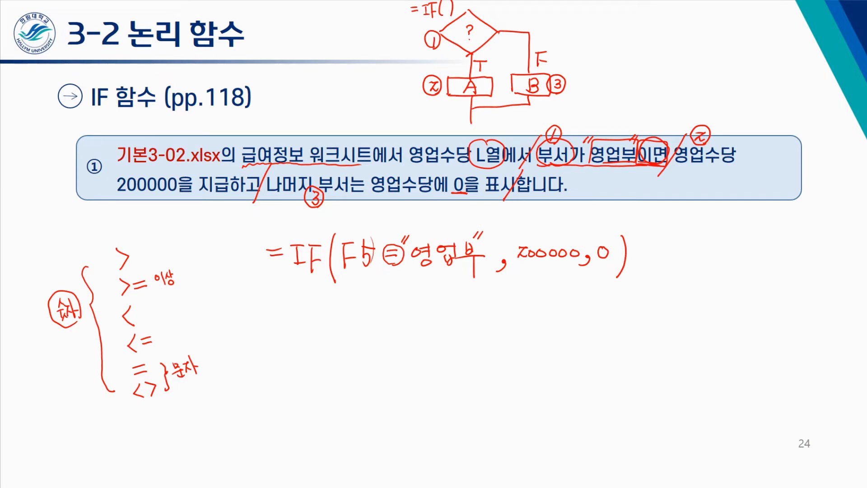
Switch the slideshow to the AND function slide in the presentation
{"action": "key", "text": "Right"}
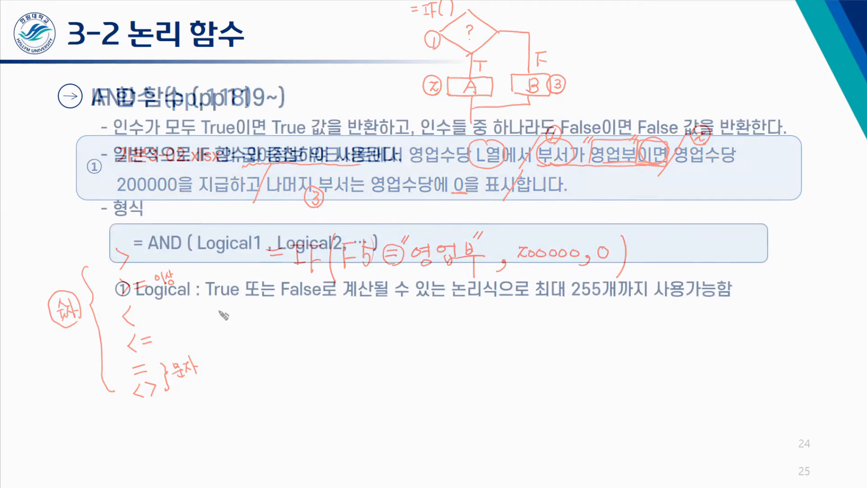
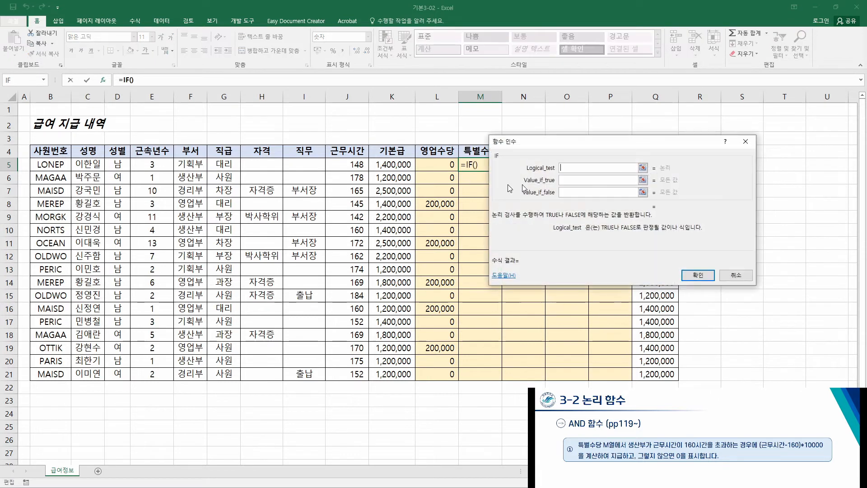
{"action": "left_click_drag", "start_coordinate": [580, 119], "coordinate": [543, 190]}
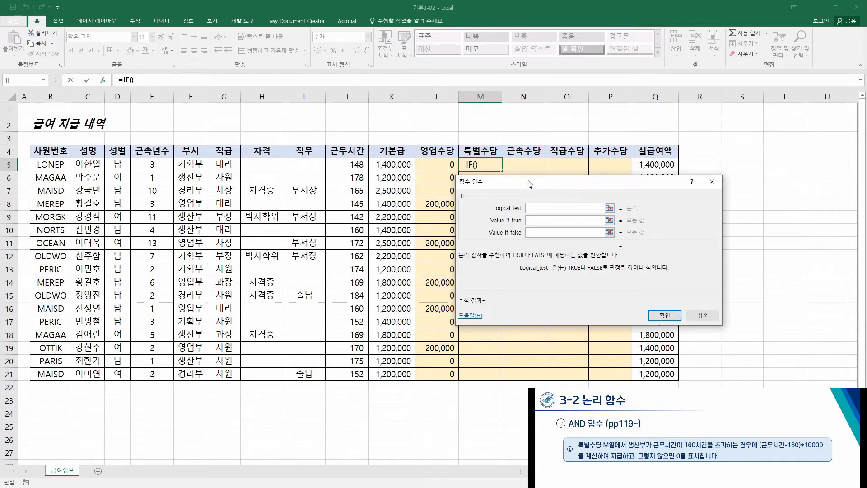
{"action": "left_click_drag", "start_coordinate": [531, 183], "coordinate": [532, 189]}
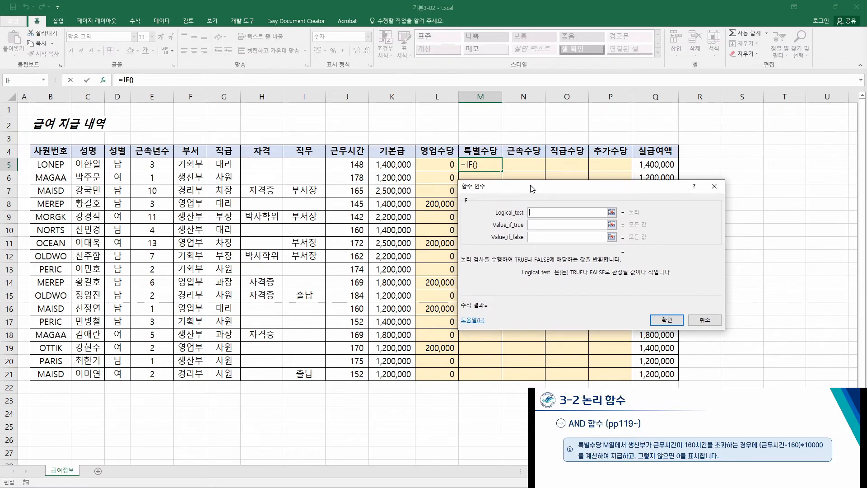
{"action": "left_click", "coordinate": [104, 81]}
{"action": "key", "text": "Escape"}
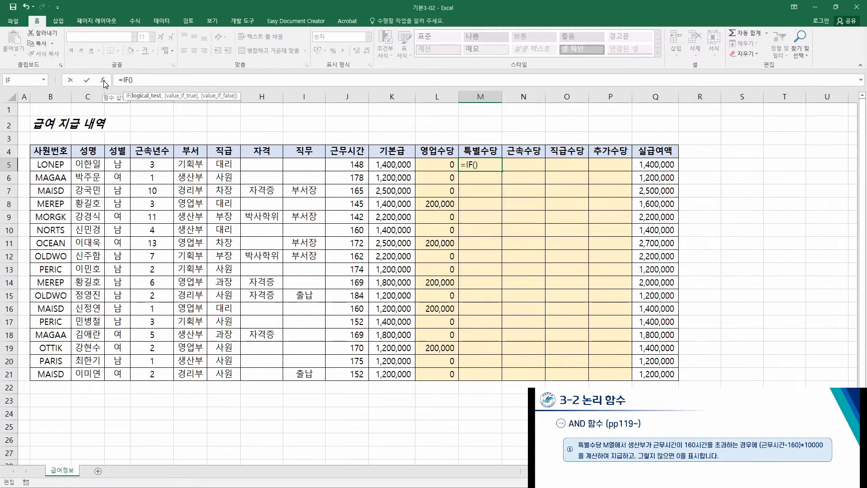
{"action": "left_click", "coordinate": [103, 82]}
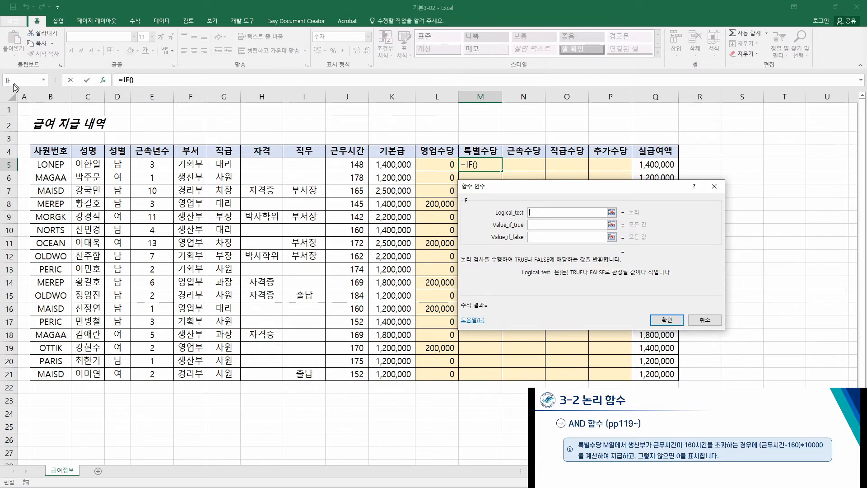
Try nesting the AND function as the logical test of the IF formula in M5, and discard the formula
{"action": "left_click", "coordinate": [44, 81]}
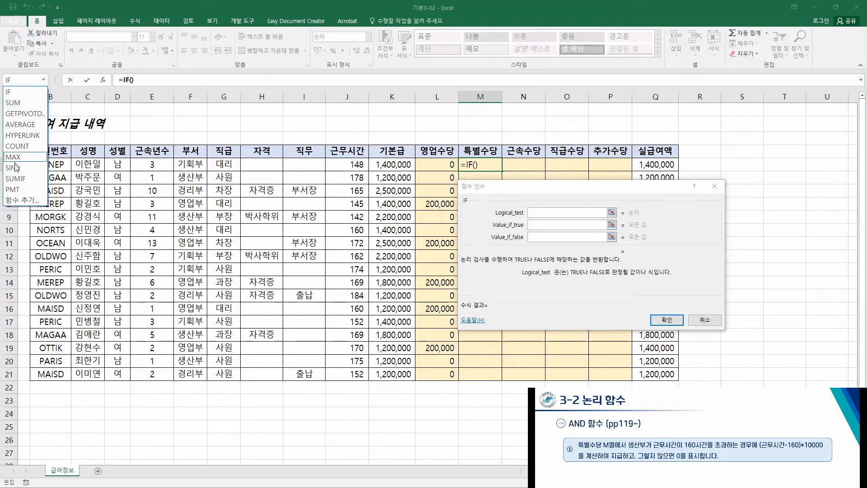
{"action": "left_click", "coordinate": [35, 203]}
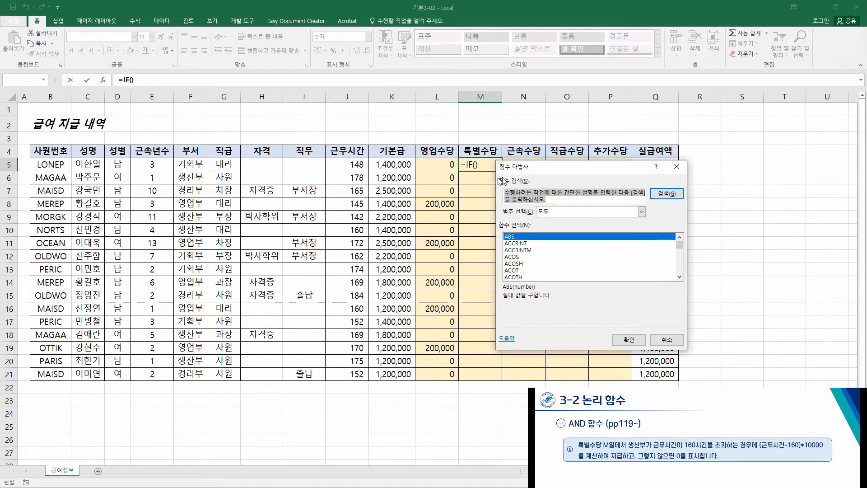
{"action": "mouse_move", "coordinate": [540, 172]}
{"action": "left_mouse_down"}
{"action": "mouse_move", "coordinate": [521, 159]}
{"action": "mouse_move", "coordinate": [533, 173]}
{"action": "left_mouse_up"}
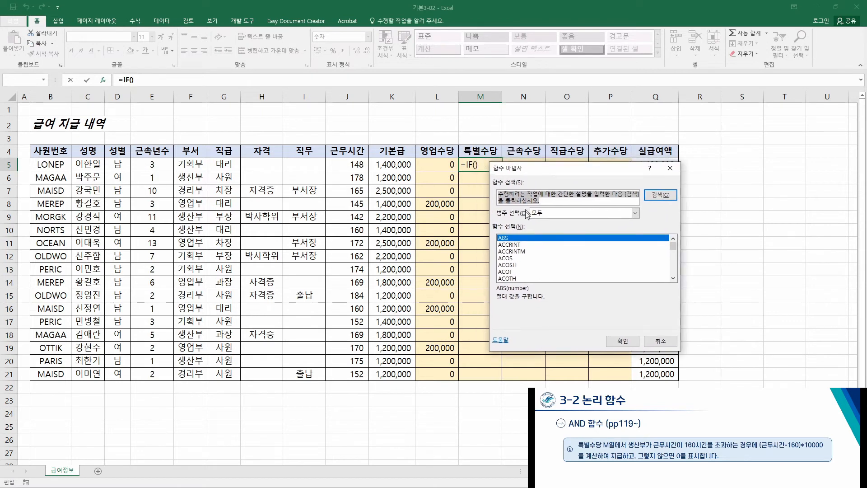
{"action": "scroll", "coordinate": [534, 265], "scroll_direction": "down", "scroll_amount": 2}
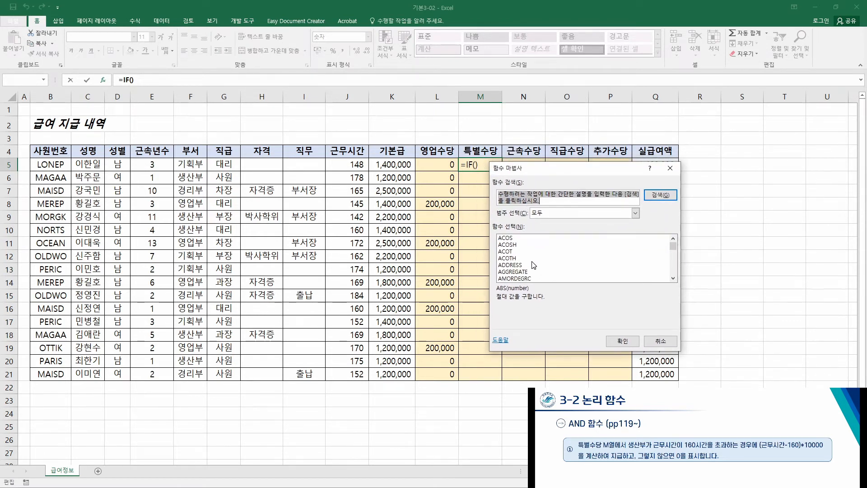
{"action": "left_click", "coordinate": [554, 273]}
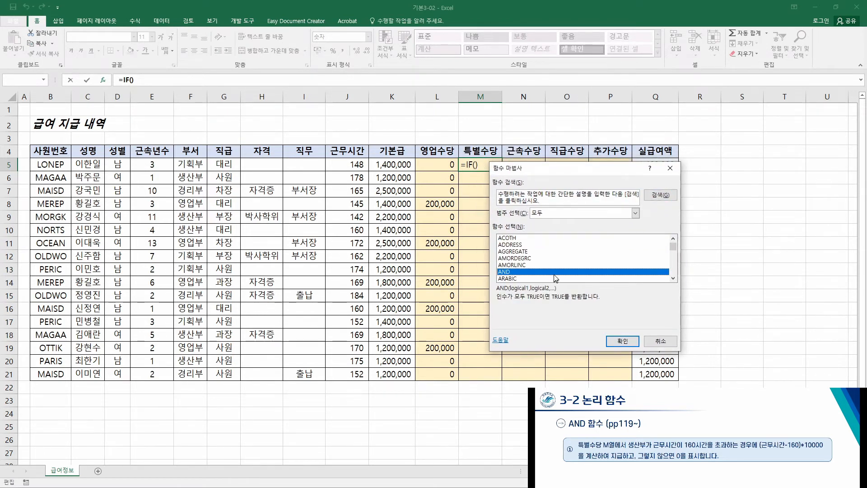
{"action": "scroll", "coordinate": [534, 265], "scroll_direction": "down", "scroll_amount": 1}
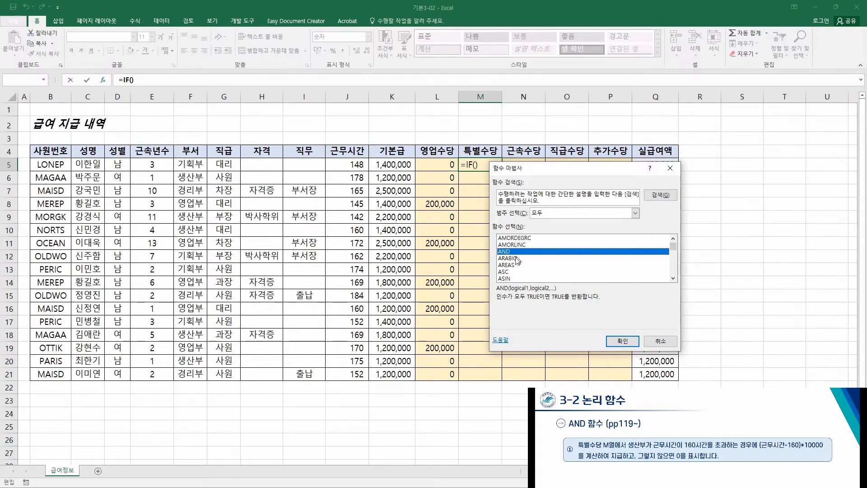
{"action": "left_click", "coordinate": [612, 342]}
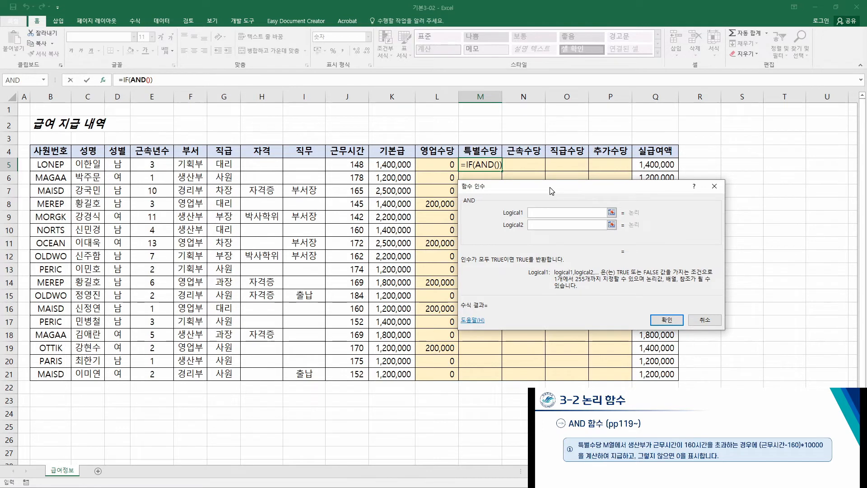
{"action": "left_click_drag", "start_coordinate": [550, 187], "coordinate": [548, 192]}
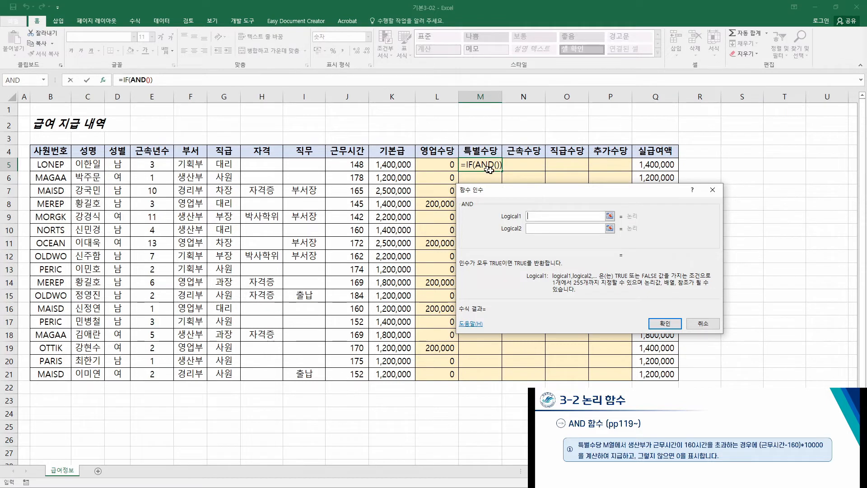
{"action": "mouse_move", "coordinate": [525, 190]}
{"action": "left_mouse_down"}
{"action": "mouse_move", "coordinate": [600, 284]}
{"action": "mouse_move", "coordinate": [535, 202]}
{"action": "left_mouse_up"}
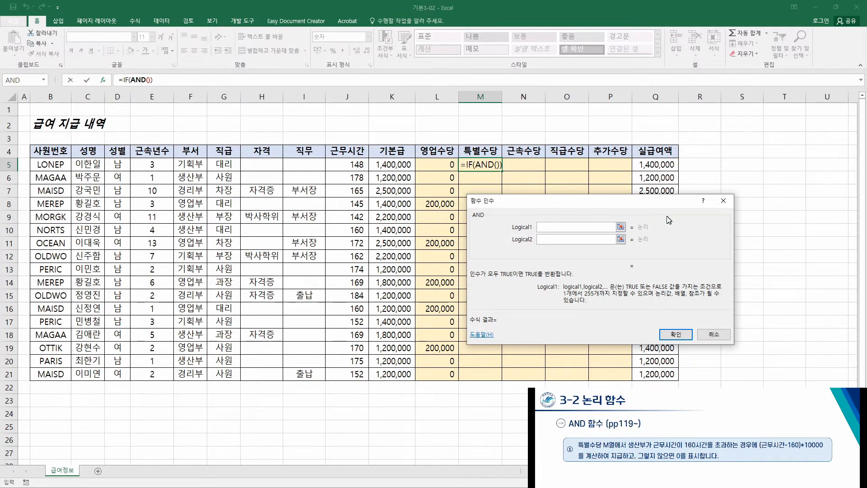
{"action": "left_click", "coordinate": [724, 200]}
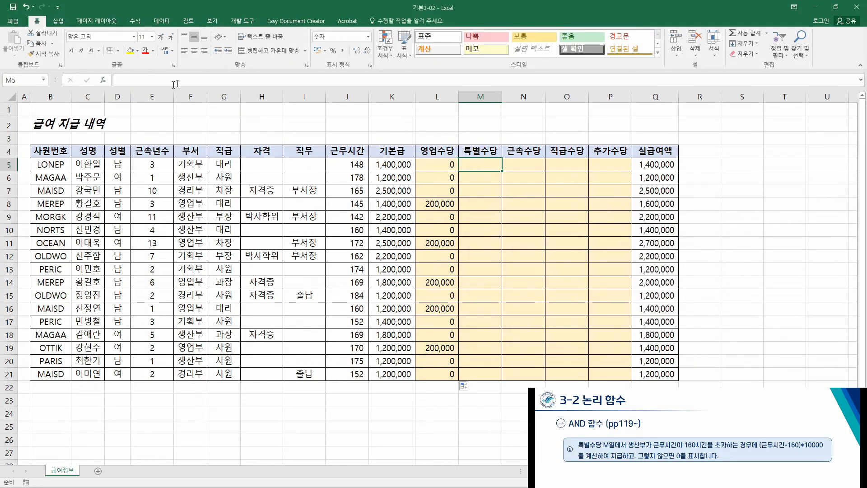
Insert an IF function in M5 for the 특별수당 column
{"action": "left_click", "coordinate": [104, 81]}
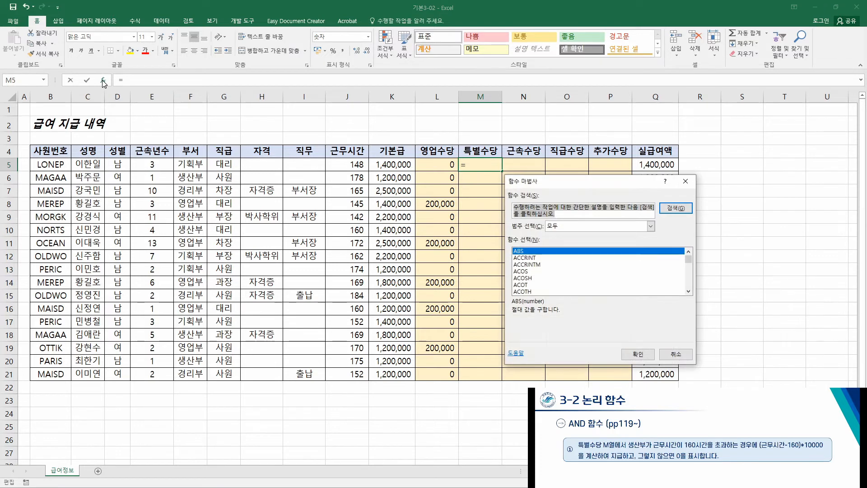
{"action": "left_click", "coordinate": [528, 258]}
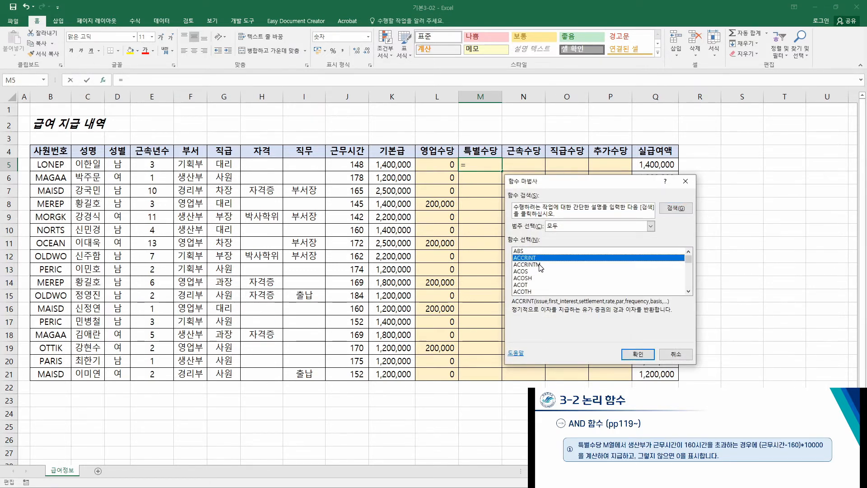
{"action": "key", "text": "i"}
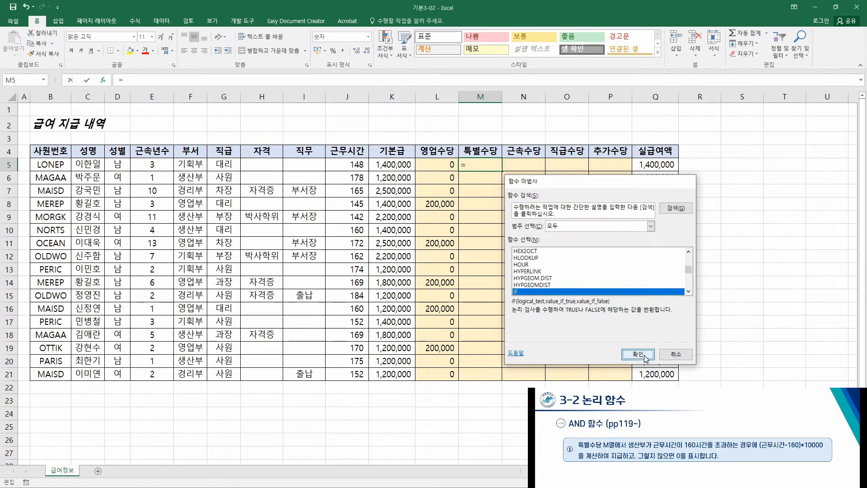
{"action": "left_click", "coordinate": [638, 354]}
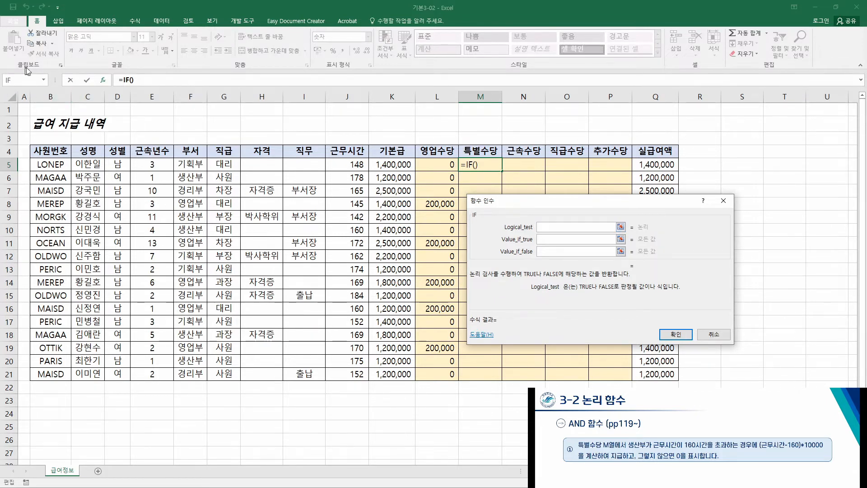
Nest an AND function as the logical test of the IF formula in M5
{"action": "left_click", "coordinate": [44, 80]}
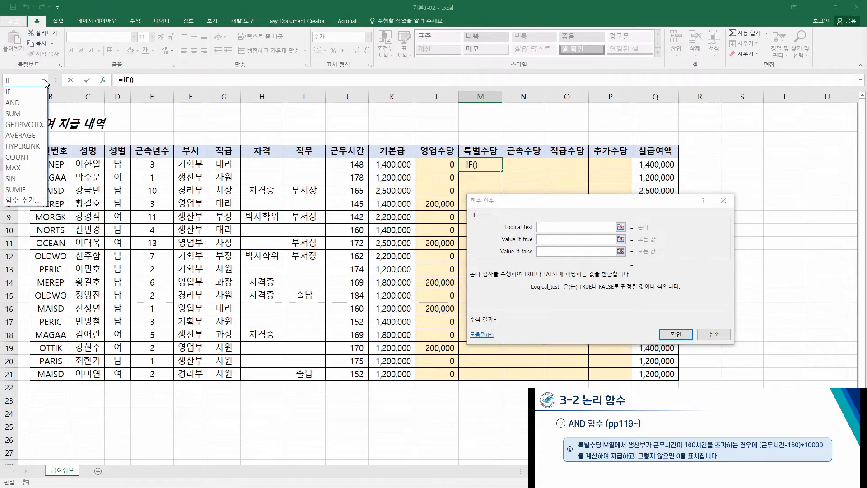
{"action": "left_click", "coordinate": [21, 200]}
{"action": "left_click", "coordinate": [542, 277]}
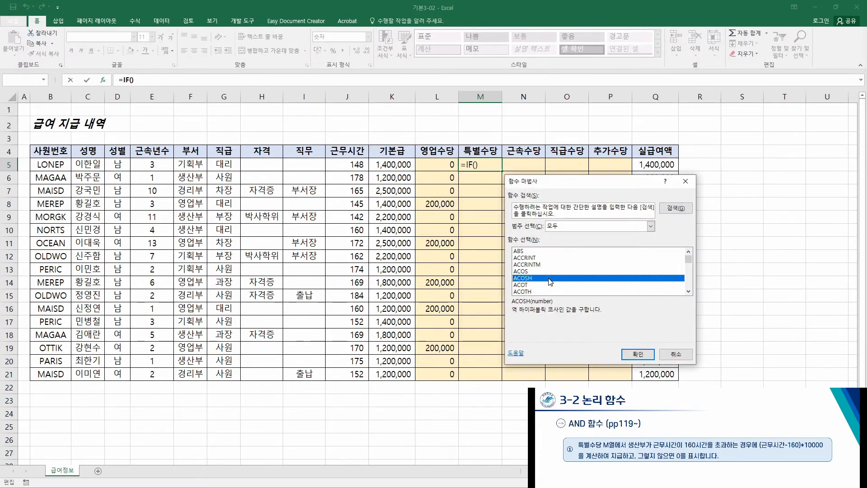
{"action": "scroll", "coordinate": [549, 280], "scroll_direction": "down", "scroll_amount": 3}
{"action": "left_click", "coordinate": [519, 265]}
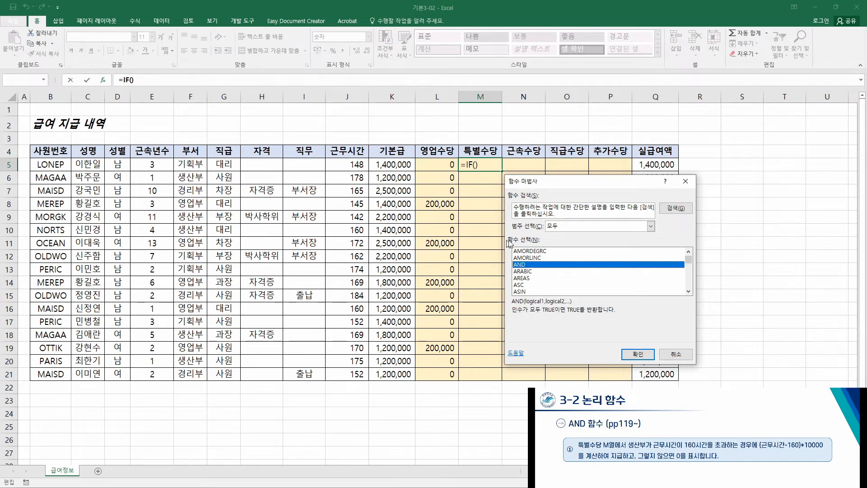
{"action": "left_click", "coordinate": [637, 354]}
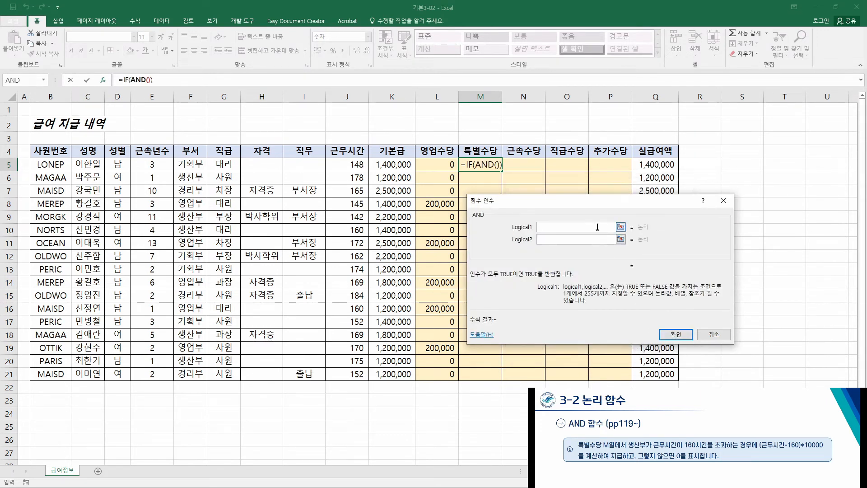
{"action": "left_click_drag", "start_coordinate": [579, 204], "coordinate": [604, 208]}
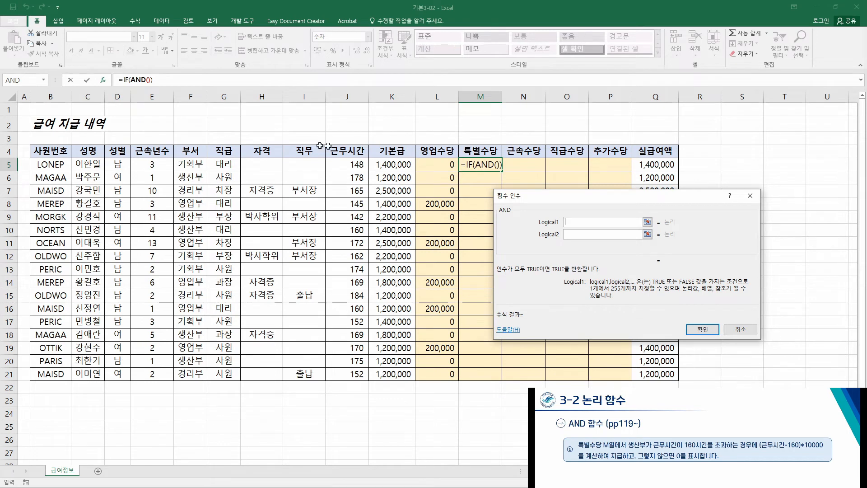
Set the AND function's first condition to F5="생산부"
{"action": "left_click", "coordinate": [192, 165]}
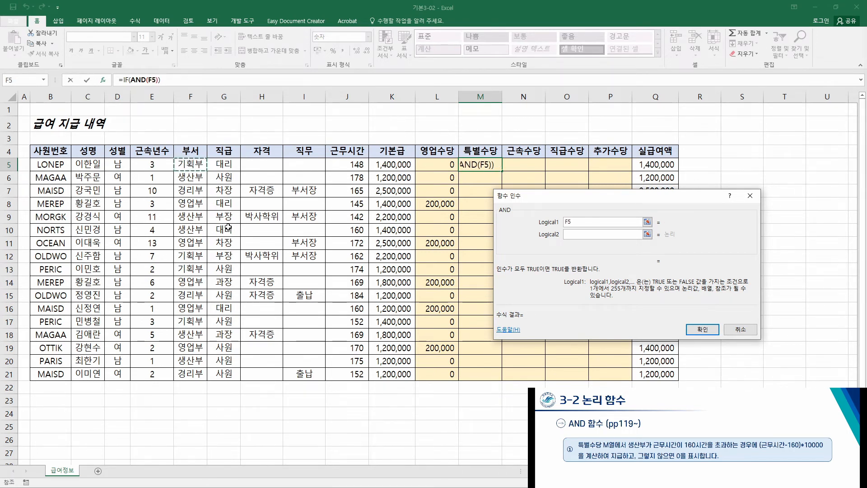
{"action": "type", "text": "="}
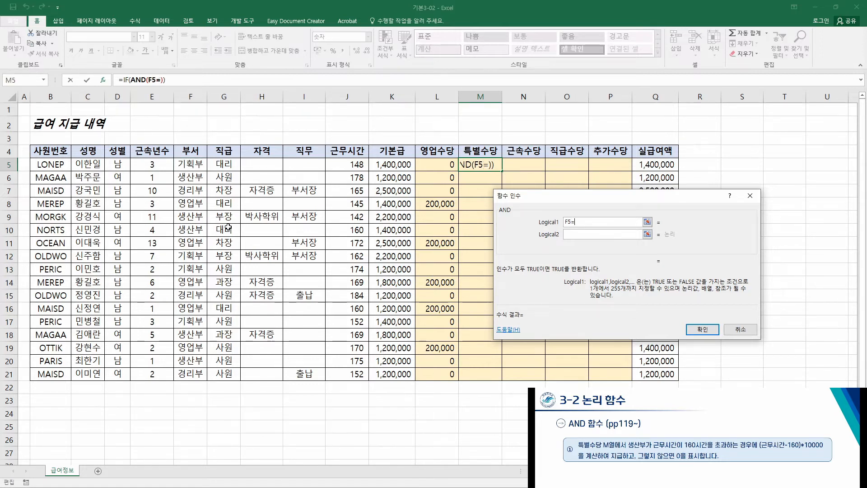
{"action": "type", "text": "\"tod"}
{"action": "key", "text": "BackSpace"}
{"action": "key", "text": "BackSpace"}
{"action": "key", "text": "BackSpace"}
{"action": "type", "text": "생산부"}
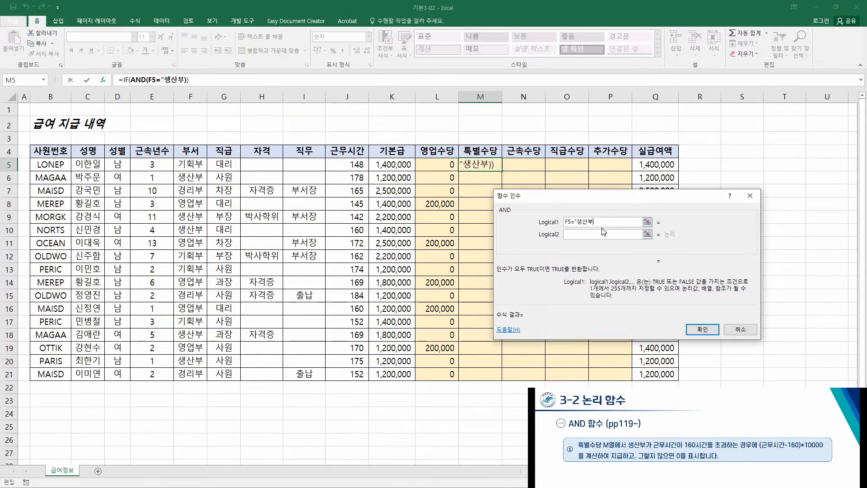
{"action": "type", "text": "\""}
Set the AND function's second condition to J5>160
{"action": "left_click", "coordinate": [601, 232]}
{"action": "left_click", "coordinate": [599, 234]}
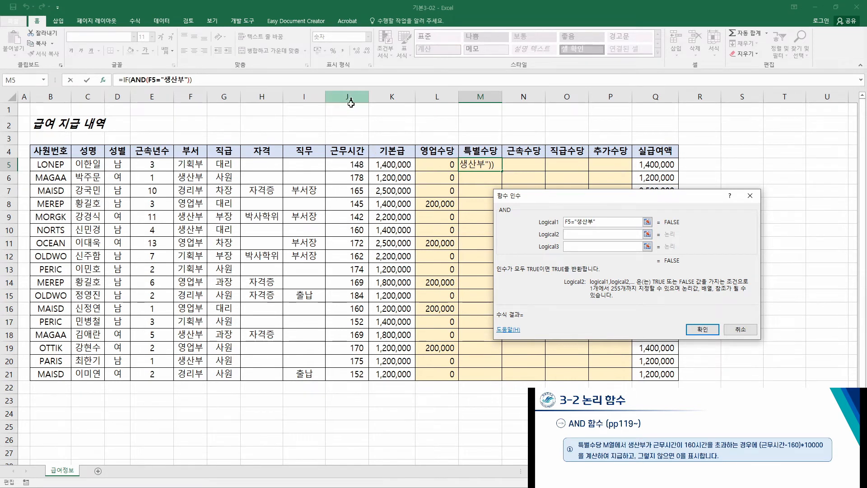
{"action": "left_click", "coordinate": [354, 166]}
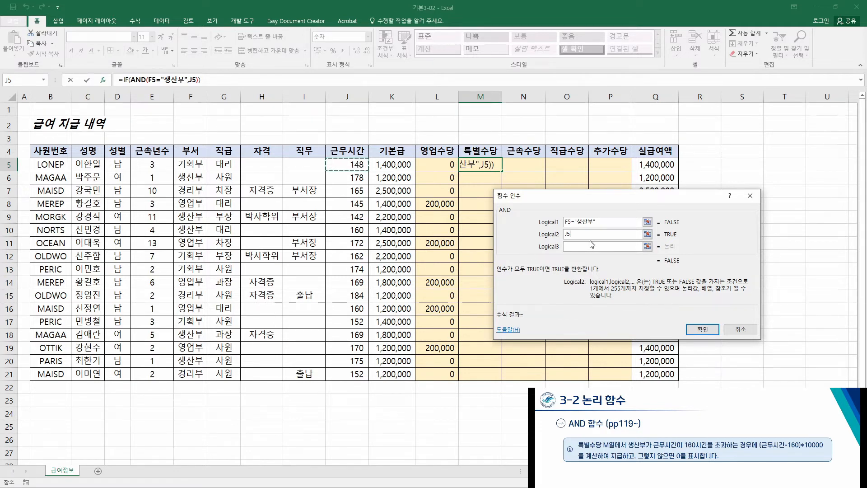
{"action": "type", "text": ">"}
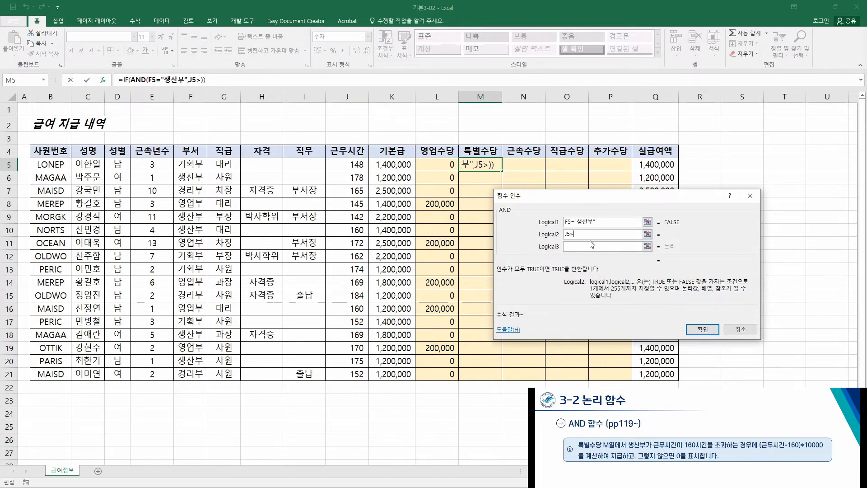
{"action": "type", "text": "160"}
{"action": "mouse_move", "coordinate": [616, 199]}
{"action": "left_mouse_down"}
{"action": "mouse_move", "coordinate": [604, 209]}
{"action": "mouse_move", "coordinate": [620, 204]}
{"action": "left_mouse_up"}
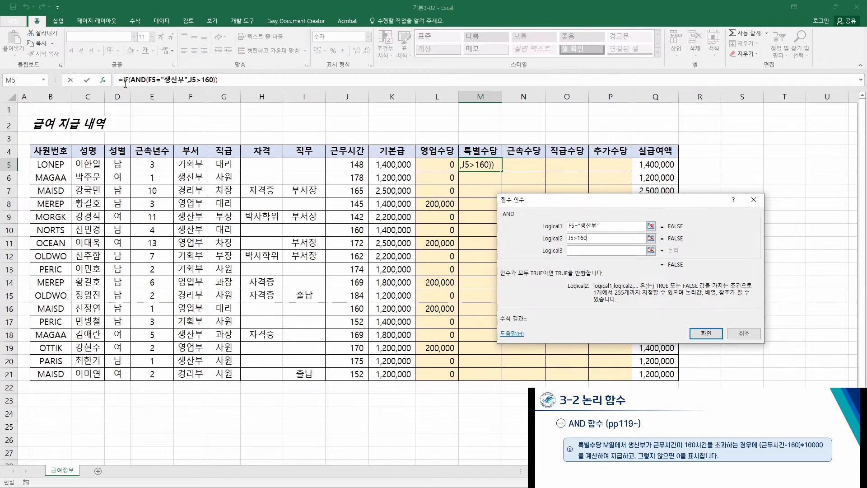
Return to the outer IF function's arguments and set its value if true to (J5-160)*10000
{"action": "left_click", "coordinate": [128, 80]}
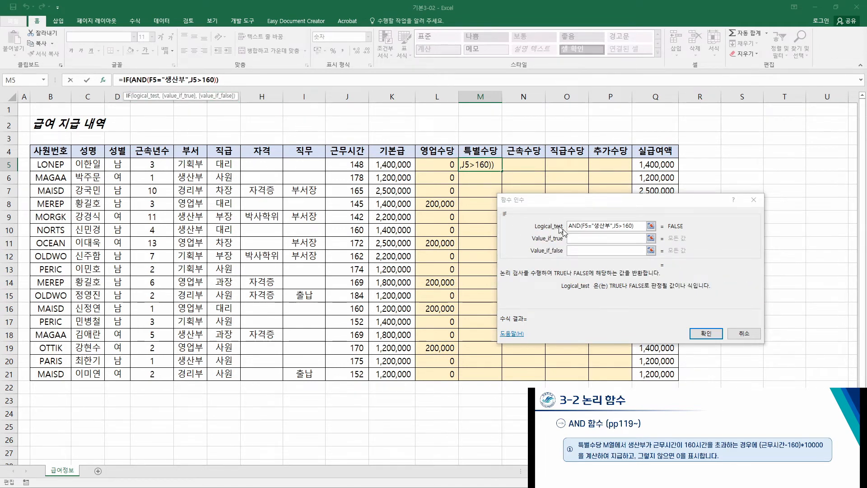
{"action": "left_click_drag", "start_coordinate": [569, 203], "coordinate": [546, 193]}
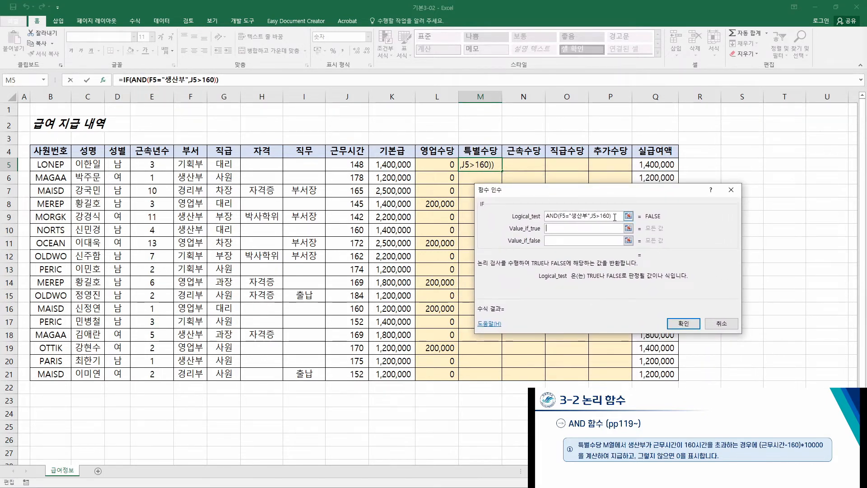
{"action": "left_click_drag", "start_coordinate": [615, 216], "coordinate": [537, 216]}
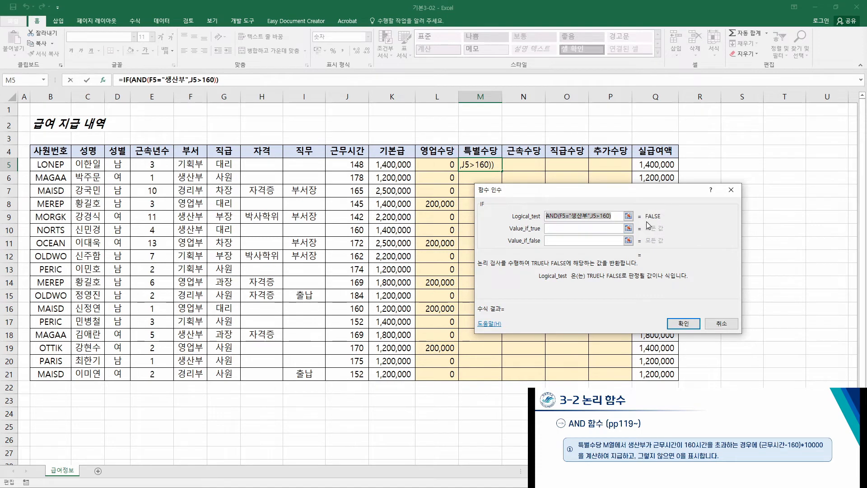
{"action": "left_click", "coordinate": [620, 228]}
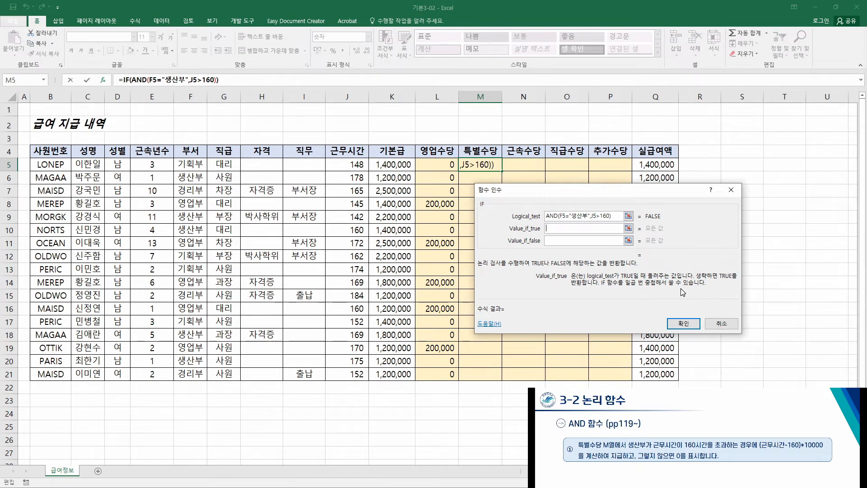
{"action": "type", "text": "("}
{"action": "left_click", "coordinate": [354, 166]}
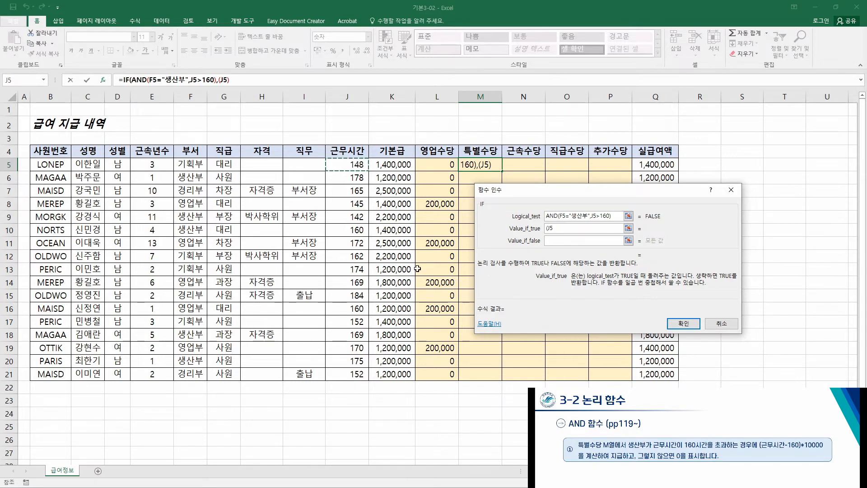
{"action": "type", "text": "-160)"}
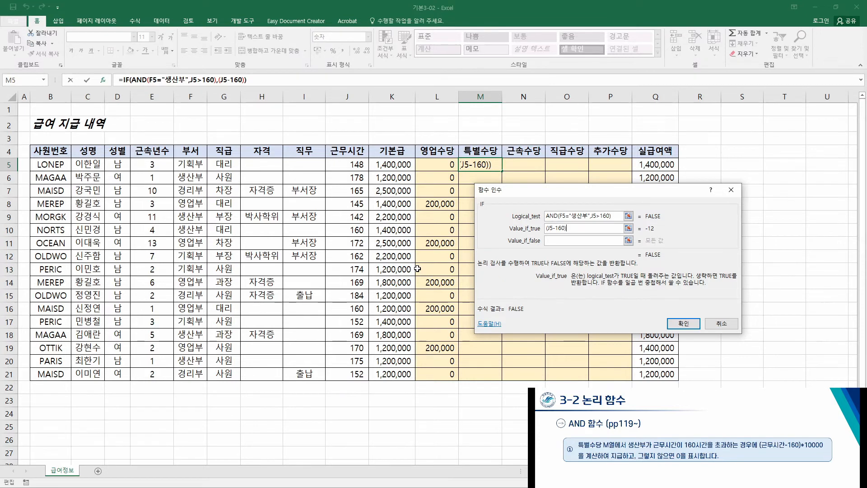
{"action": "type", "text": "*10000"}
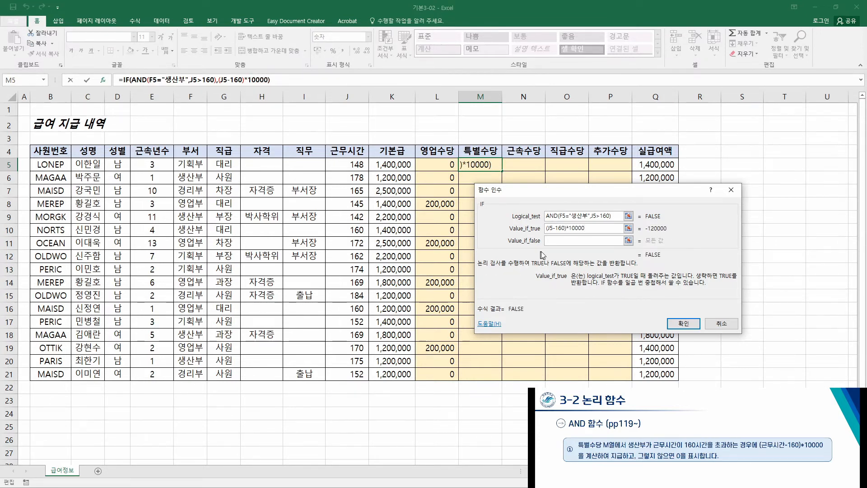
Complete the M5 formula with 0 as the value if false, and fill it down to M21
{"action": "left_click", "coordinate": [558, 241]}
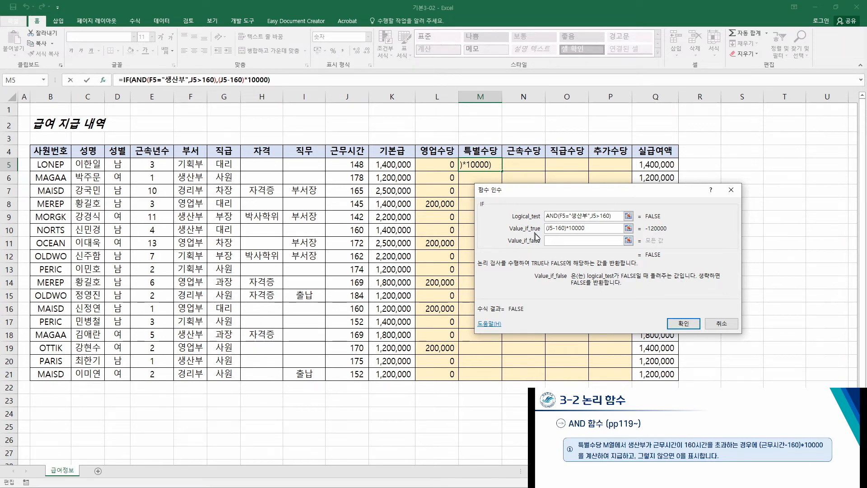
{"action": "type", "text": "0"}
{"action": "left_click", "coordinate": [684, 324]}
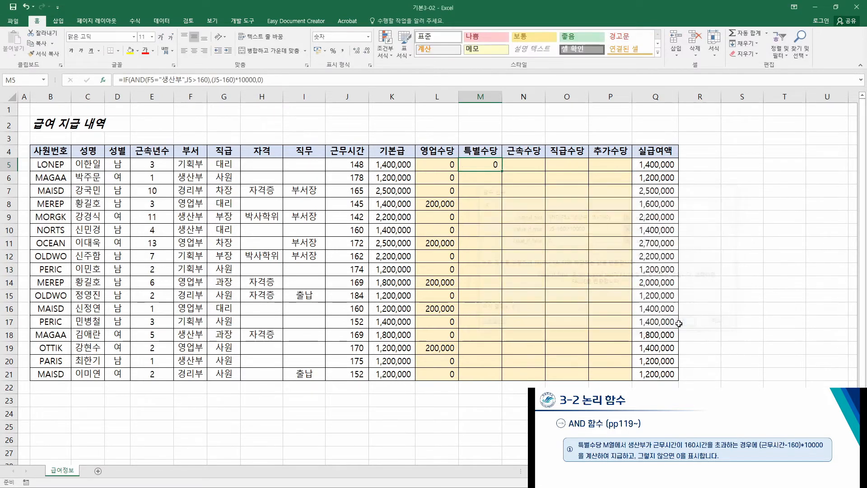
{"action": "double_click", "coordinate": [502, 170]}
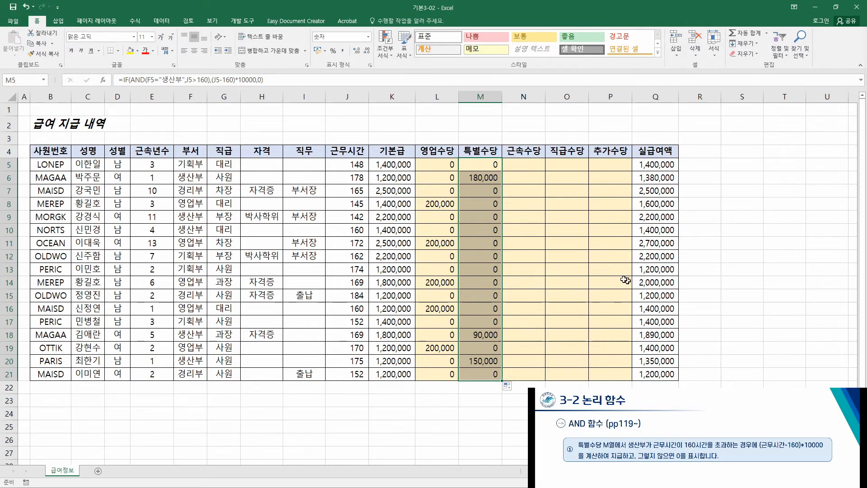
{"action": "left_click", "coordinate": [585, 258]}
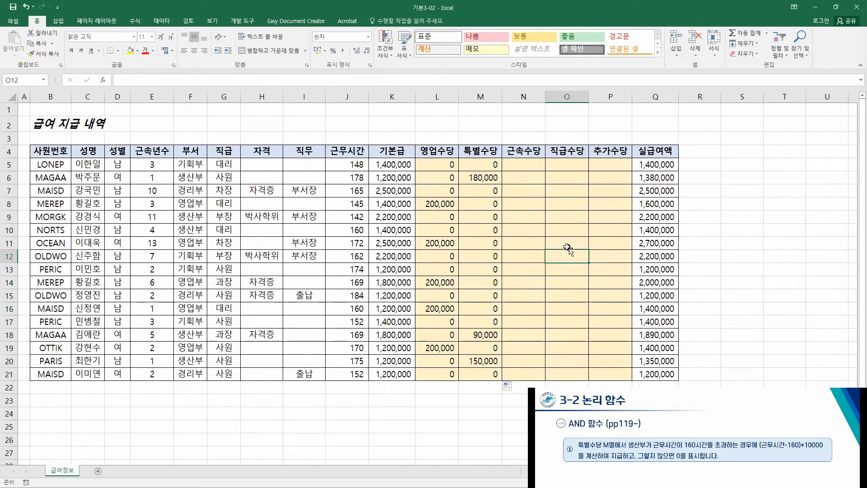
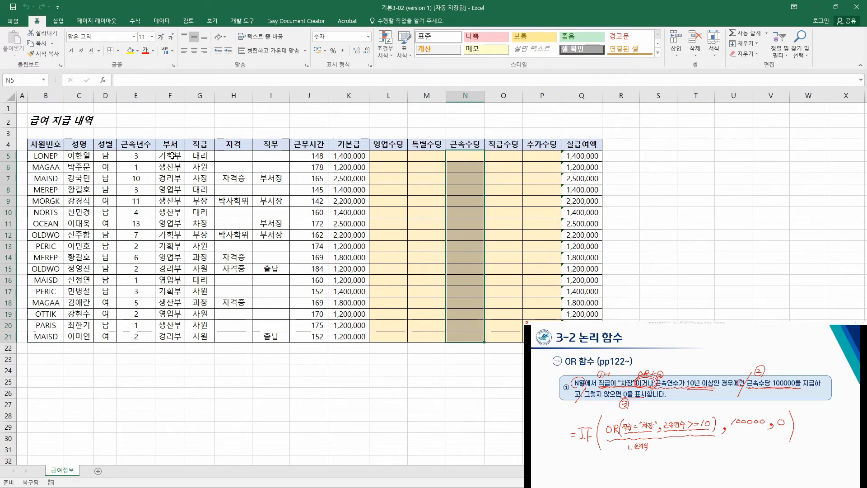
Examine the 직급 and 근속년수 columns that supply the two conditions for the 근속수당 calculation
{"action": "left_click_drag", "start_coordinate": [196, 157], "coordinate": [200, 314]}
{"action": "left_click", "coordinate": [201, 157]}
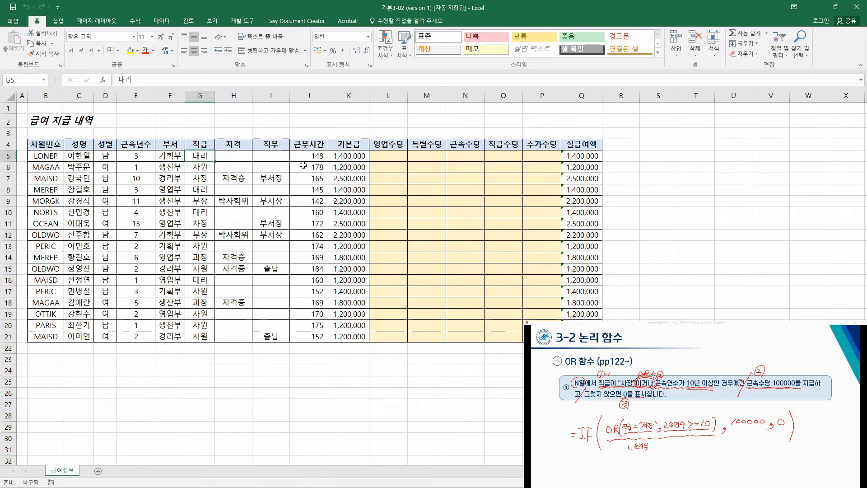
{"action": "left_click_drag", "start_coordinate": [140, 155], "coordinate": [138, 325]}
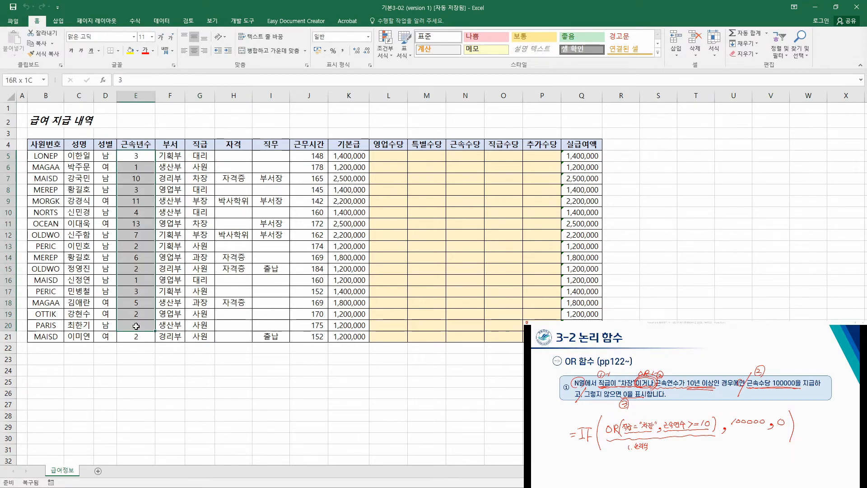
{"action": "left_click", "coordinate": [139, 156]}
{"action": "left_click", "coordinate": [202, 155]}
{"action": "left_click", "coordinate": [147, 154]}
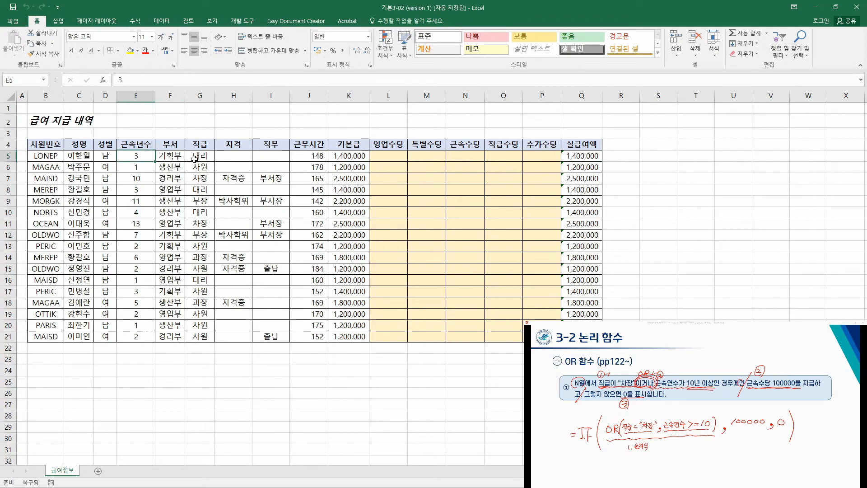
{"action": "left_click", "coordinate": [194, 159]}
{"action": "left_click", "coordinate": [140, 156]}
{"action": "left_click", "coordinate": [205, 159]}
Insert an IF function in N5, the first 근속수당 cell, choosing it from the list of all functions
{"action": "left_click", "coordinate": [470, 157]}
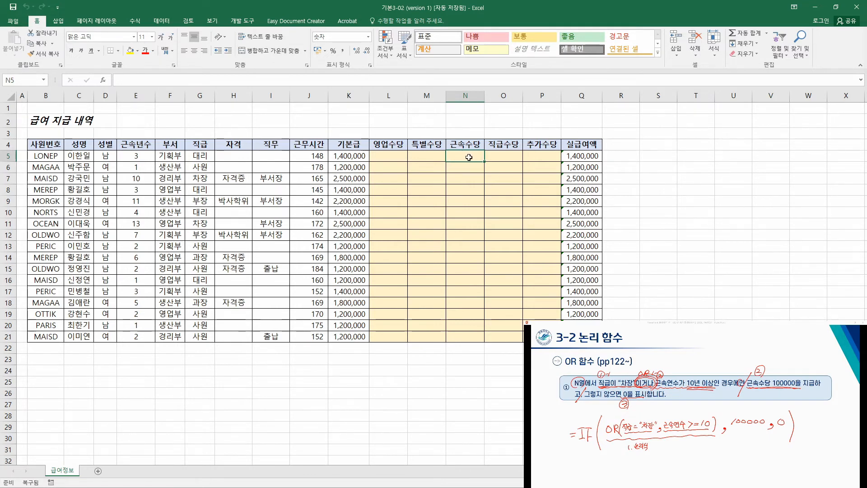
{"action": "left_click", "coordinate": [104, 80]}
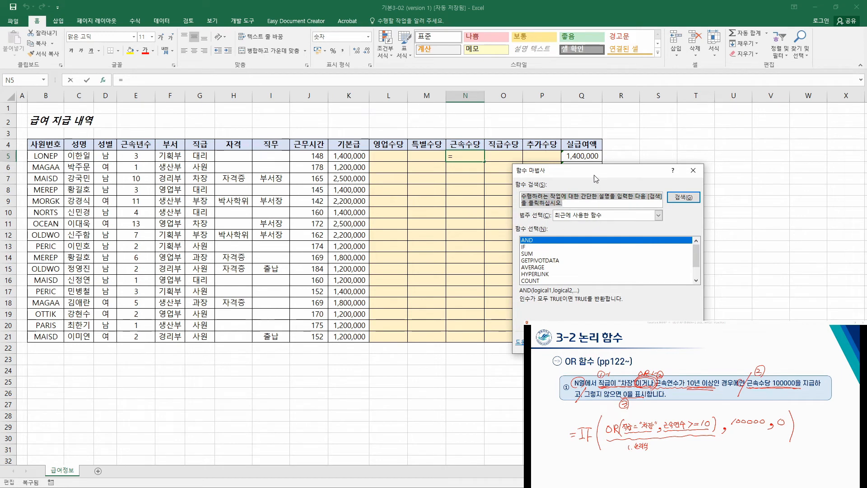
{"action": "left_click_drag", "start_coordinate": [595, 175], "coordinate": [383, 170]}
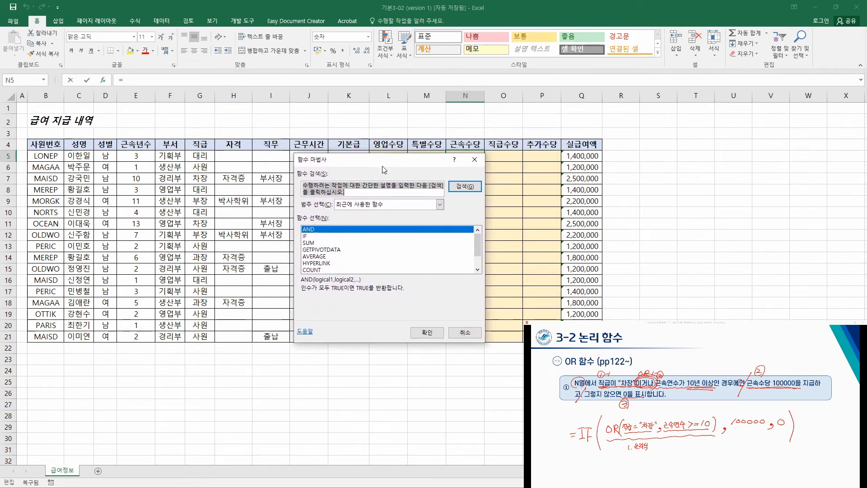
{"action": "left_click", "coordinate": [441, 205]}
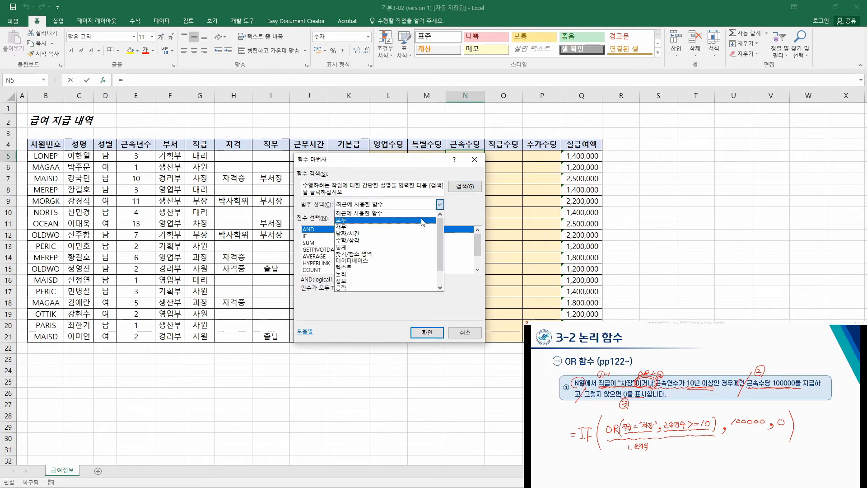
{"action": "left_click", "coordinate": [428, 216]}
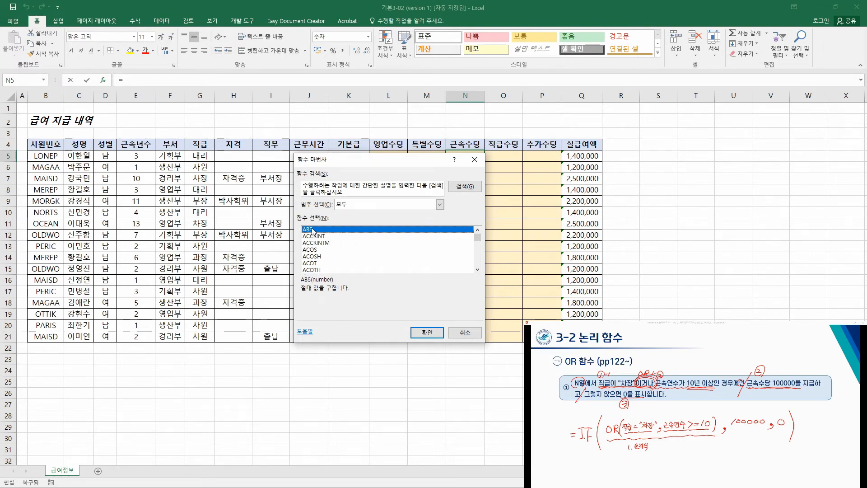
{"action": "key", "text": "i"}
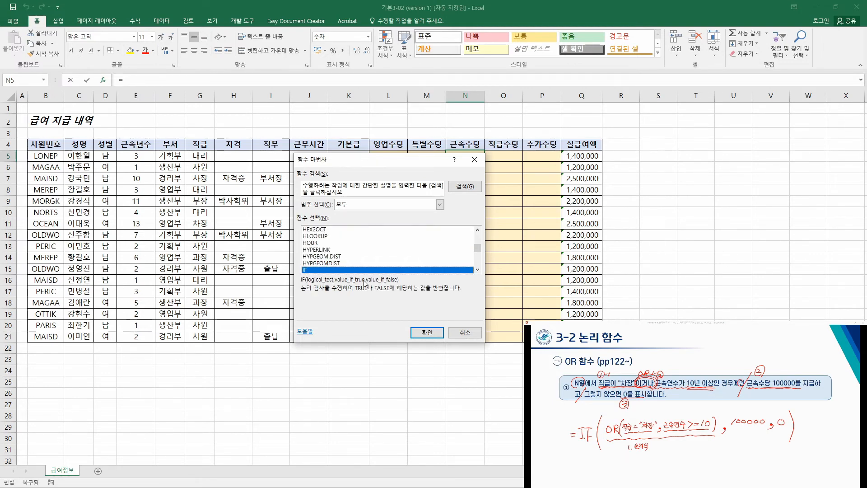
{"action": "scroll", "coordinate": [358, 271], "scroll_direction": "down", "scroll_amount": 1}
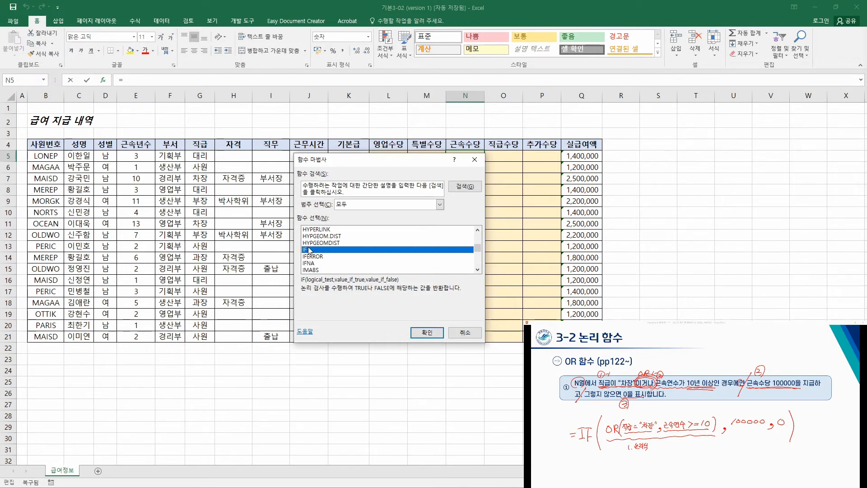
{"action": "left_click", "coordinate": [427, 332]}
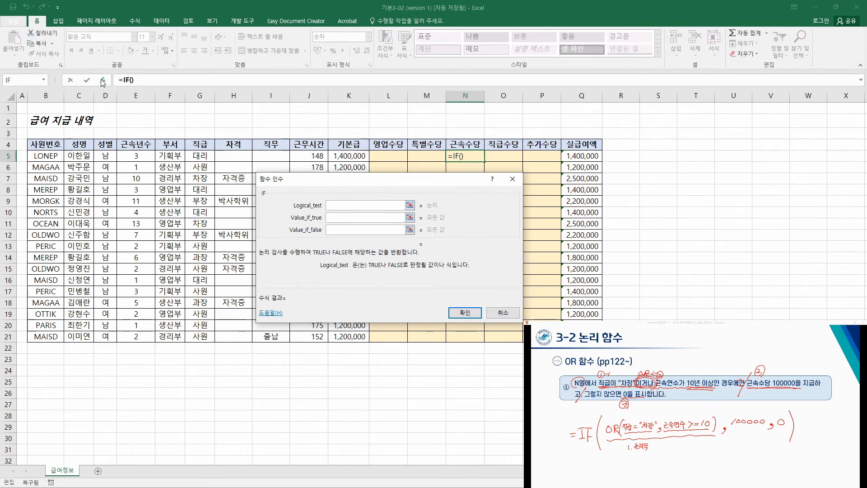
Nest an OR function inside the logical test of the IF formula in N5
{"action": "left_click", "coordinate": [45, 80]}
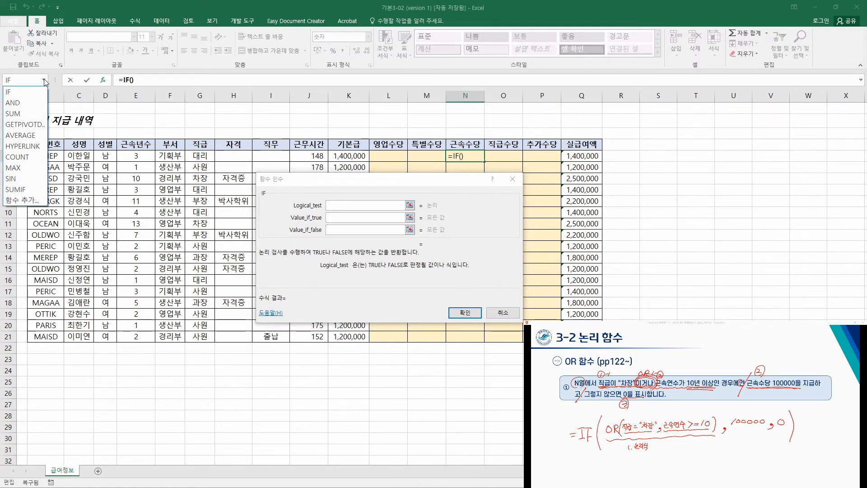
{"action": "left_click", "coordinate": [35, 201]}
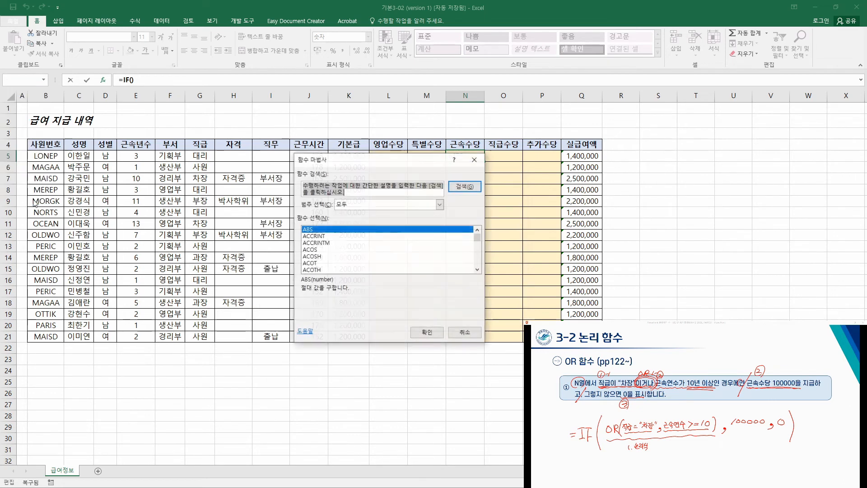
{"action": "left_click", "coordinate": [328, 237]}
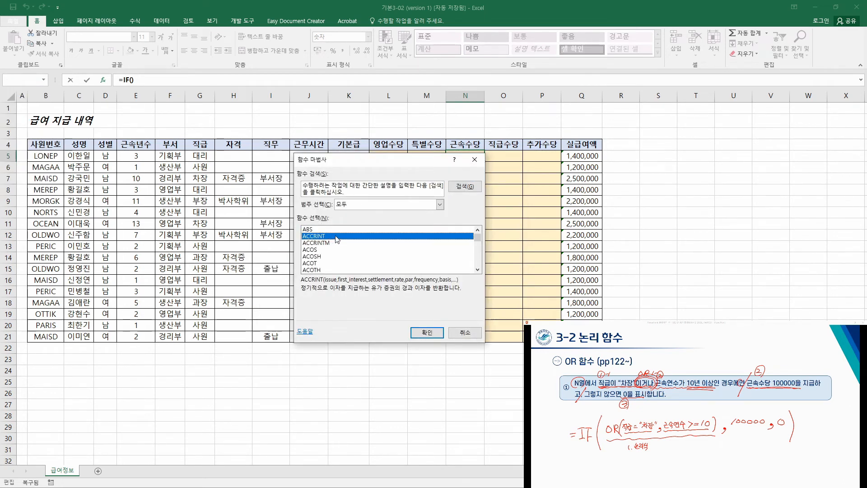
{"action": "key", "text": "o"}
{"action": "scroll", "coordinate": [345, 248], "scroll_direction": "down", "scroll_amount": 2}
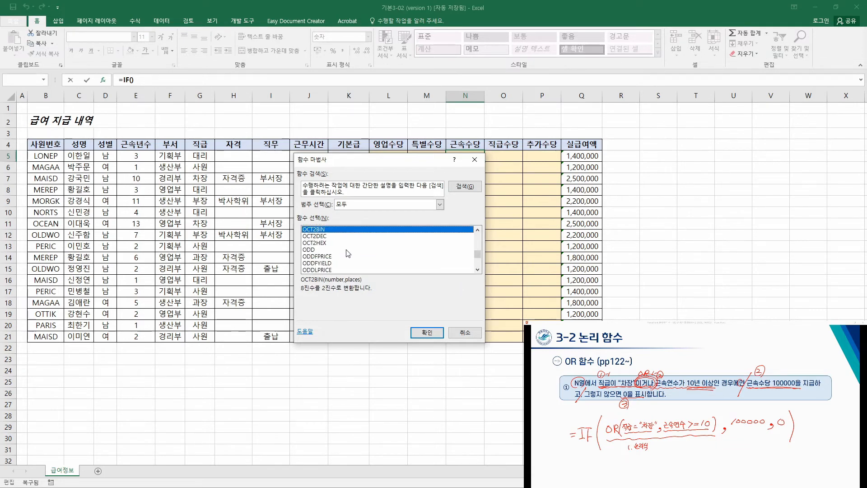
{"action": "scroll", "coordinate": [348, 253], "scroll_direction": "down", "scroll_amount": 2}
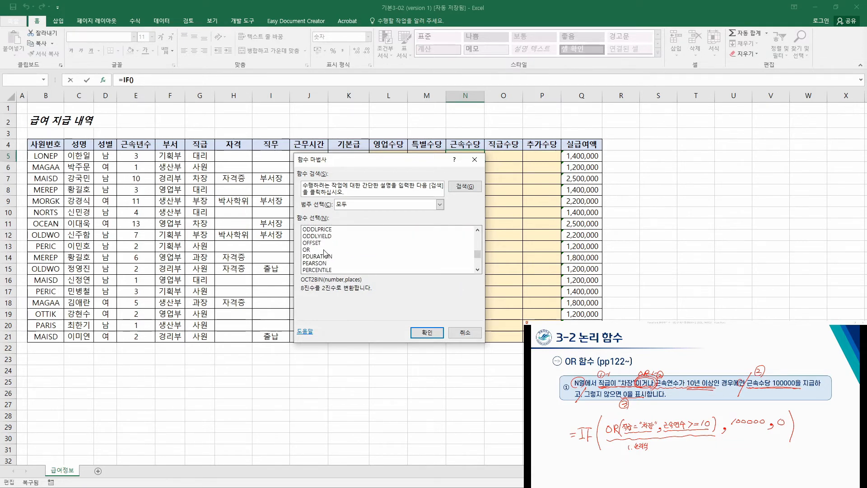
{"action": "left_click", "coordinate": [324, 250]}
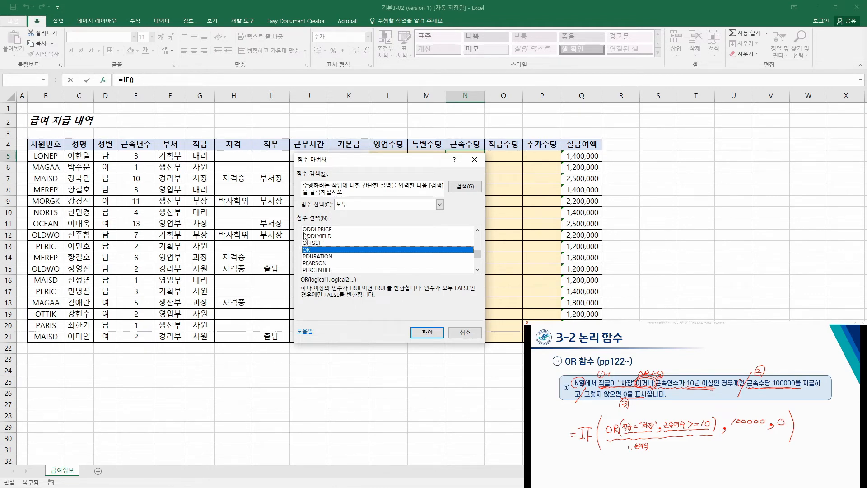
{"action": "left_click", "coordinate": [414, 333]}
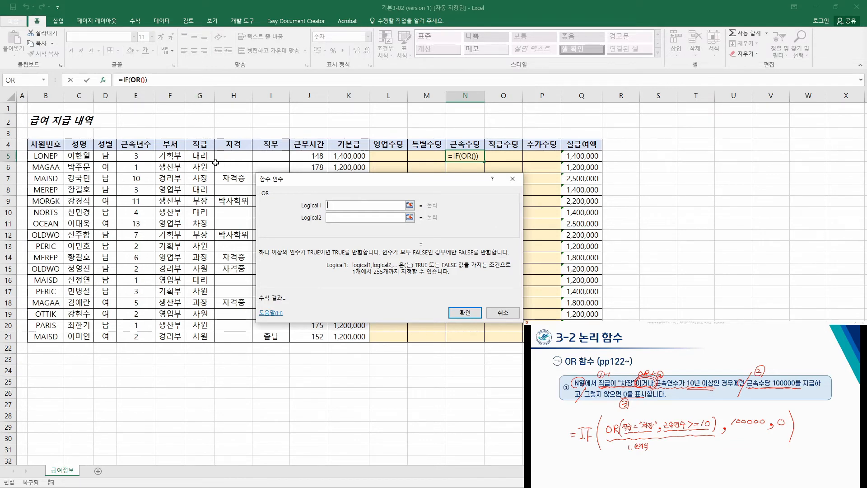
Set the OR function's two conditions to G5="차장" and E5>=10
{"action": "left_click", "coordinate": [201, 156]}
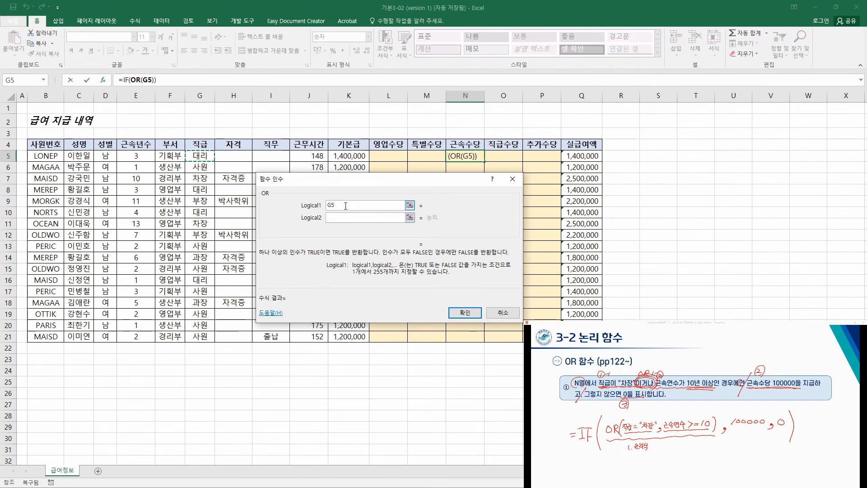
{"action": "type", "text": "="}
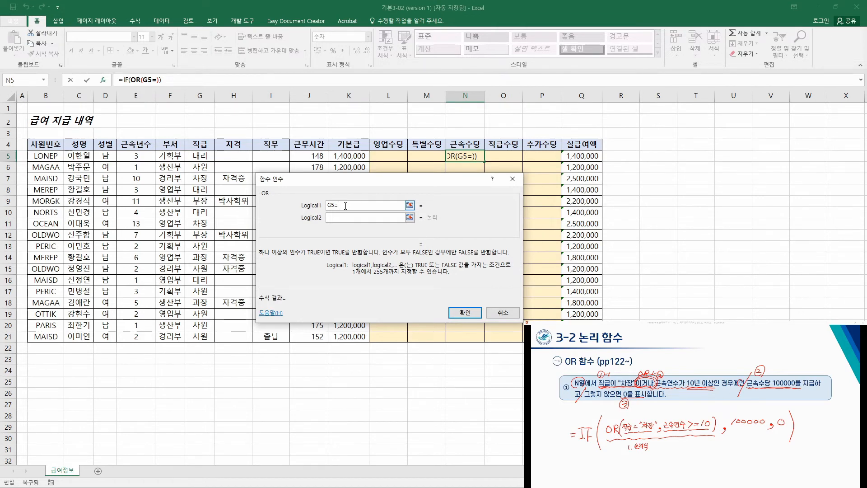
{"action": "type", "text": "\"차장\""}
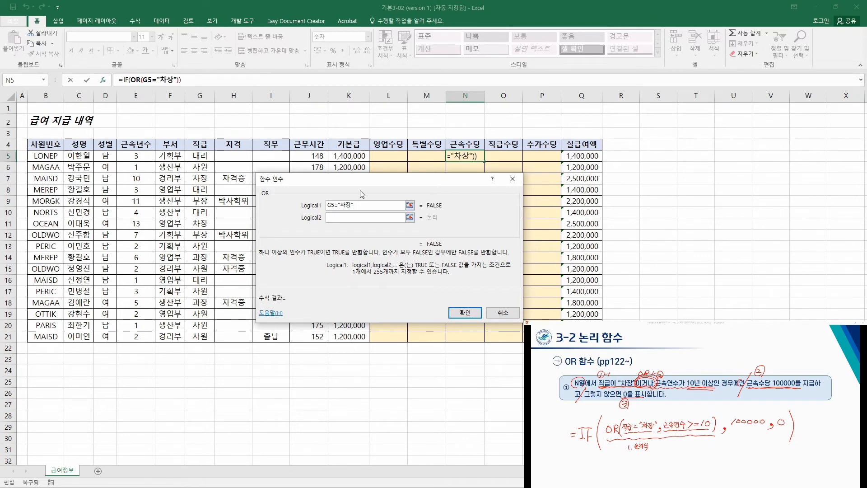
{"action": "left_click", "coordinate": [357, 219]}
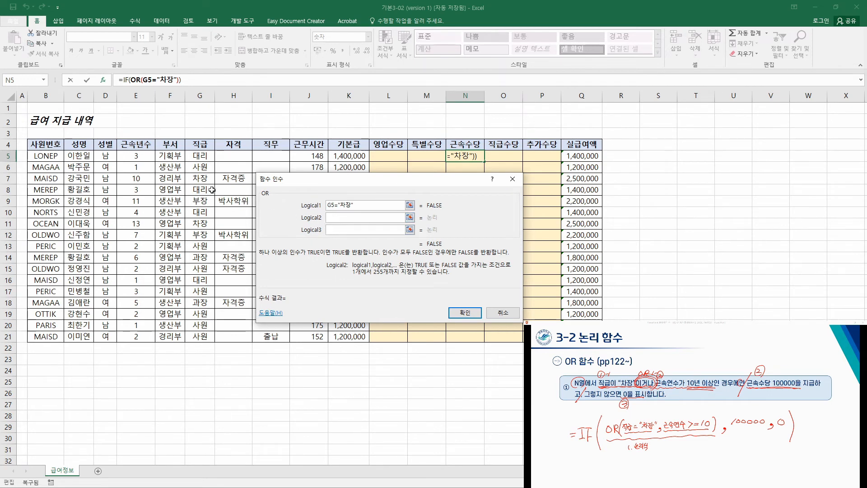
{"action": "left_click", "coordinate": [142, 158]}
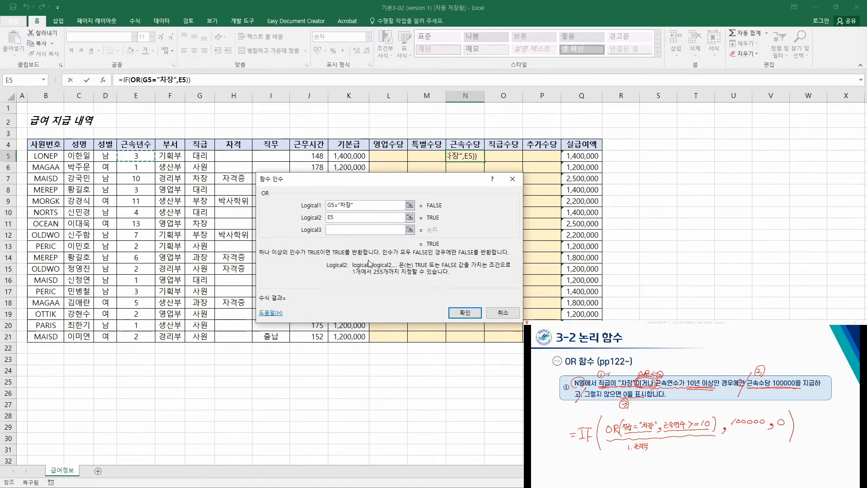
{"action": "type", "text": ">=10"}
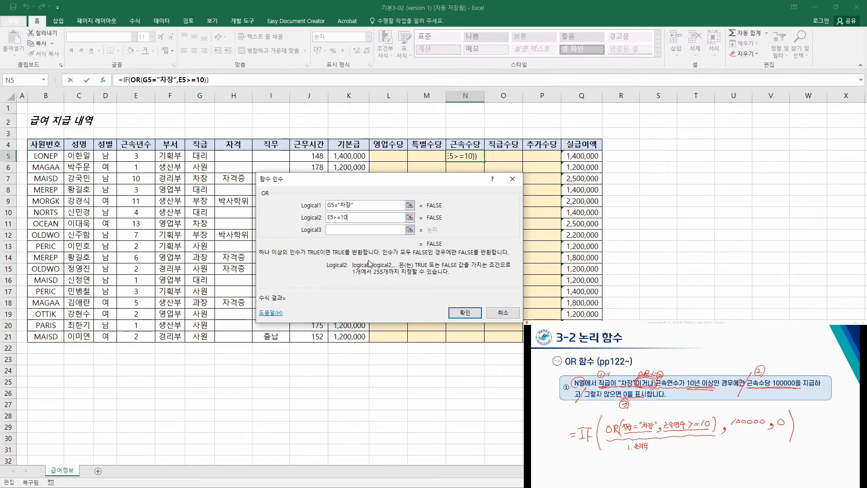
{"action": "left_click", "coordinate": [358, 203]}
{"action": "left_click", "coordinate": [359, 229]}
{"action": "left_click", "coordinate": [358, 216]}
Return to the outer IF function's arguments and set its value if true to 100000 and value if false to 0
{"action": "left_click", "coordinate": [129, 79]}
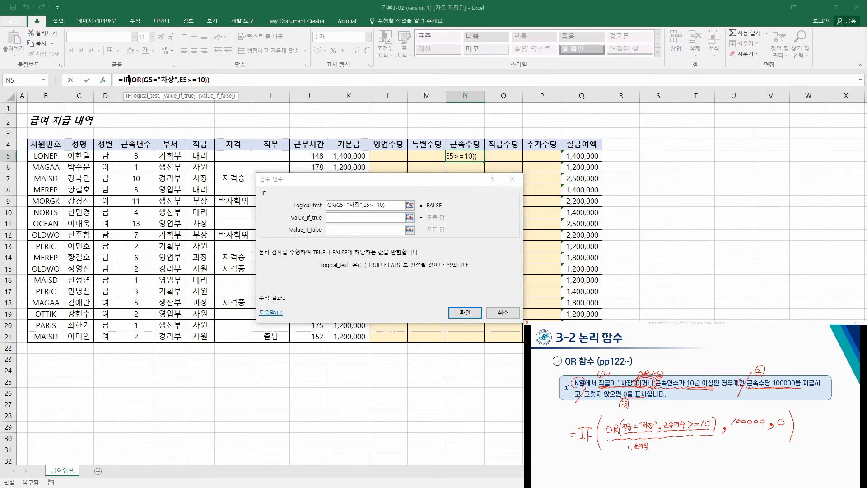
{"action": "mouse_move", "coordinate": [314, 180]}
{"action": "left_mouse_down"}
{"action": "mouse_move", "coordinate": [324, 182]}
{"action": "mouse_move", "coordinate": [318, 184]}
{"action": "left_mouse_up"}
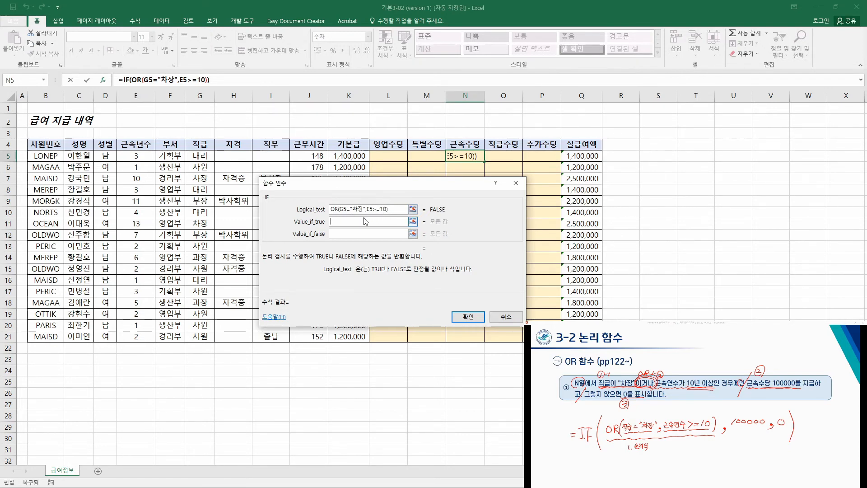
{"action": "left_click", "coordinate": [343, 224]}
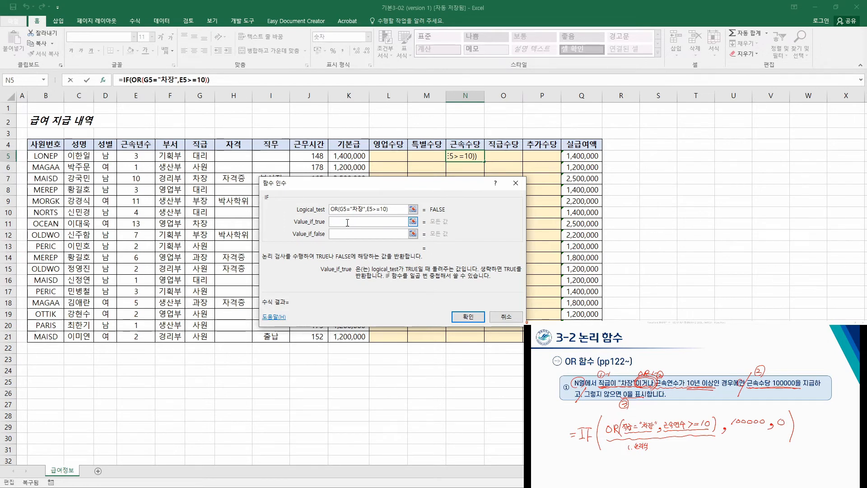
{"action": "type", "text": "100000"}
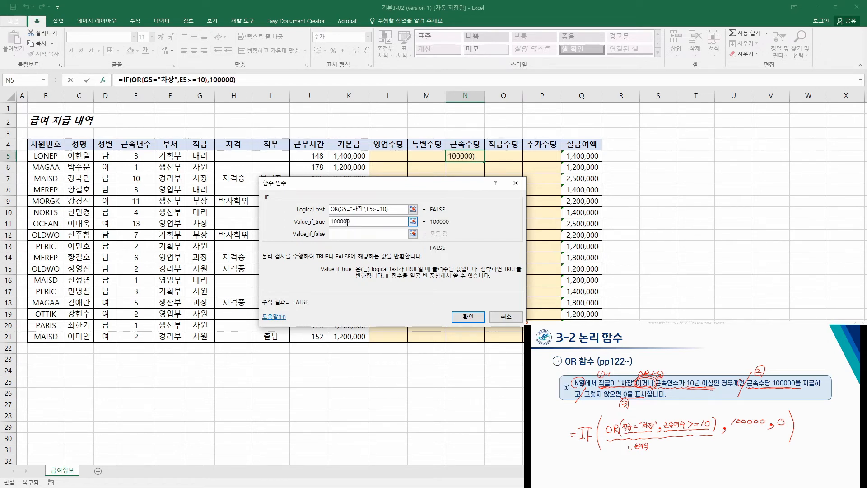
{"action": "left_click", "coordinate": [348, 234]}
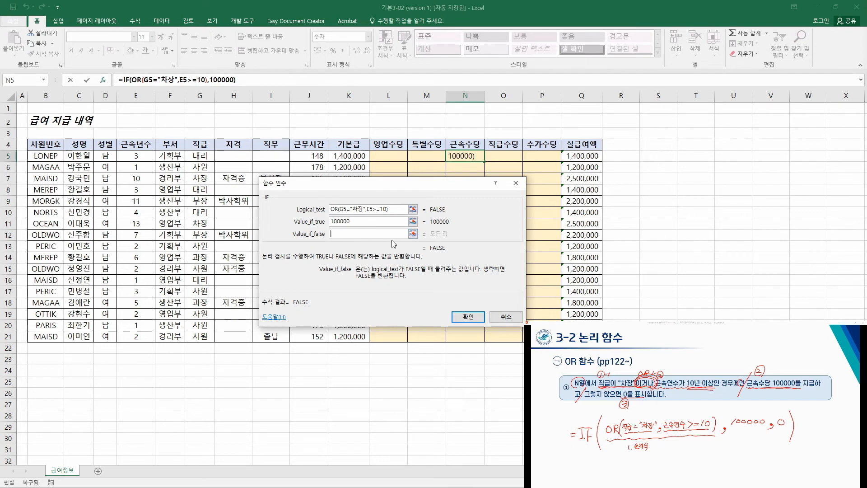
{"action": "type", "text": "0"}
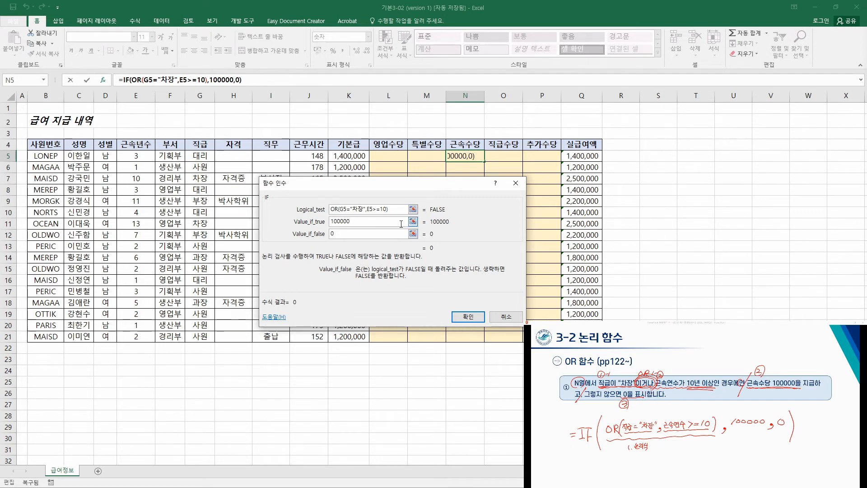
Complete the 근속수당 formula in N5 and fill it down to N21
{"action": "left_click", "coordinate": [465, 316]}
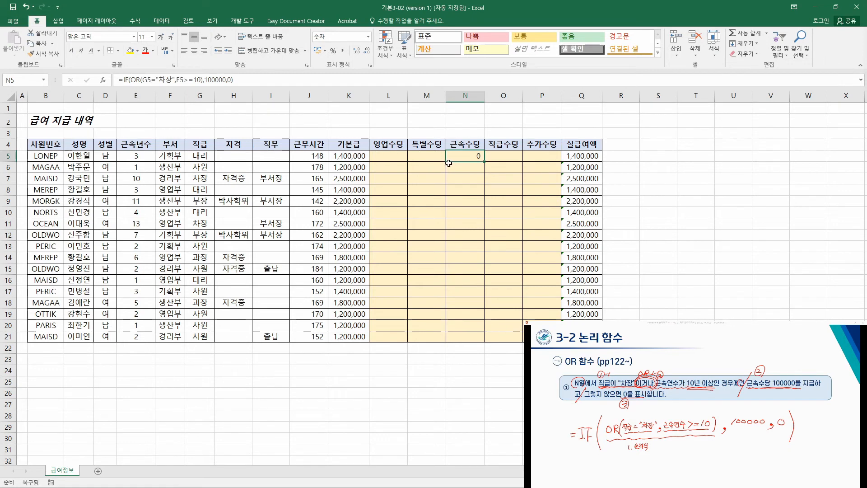
{"action": "left_click_drag", "start_coordinate": [485, 162], "coordinate": [482, 339]}
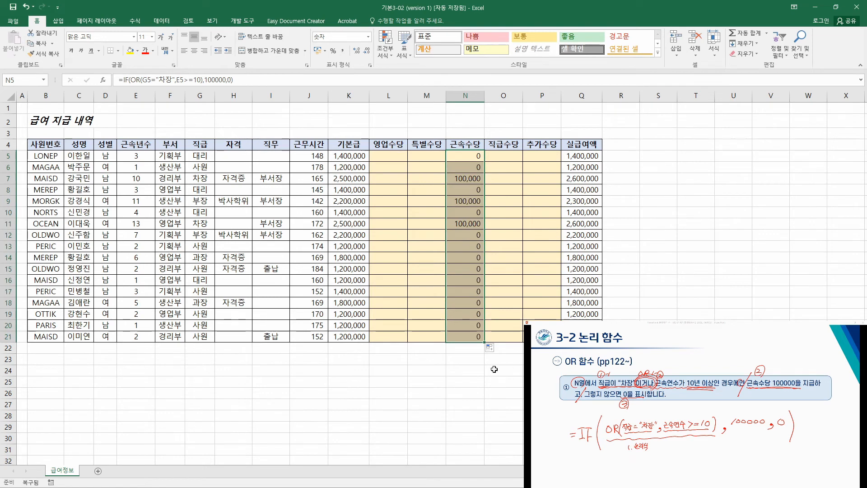
{"action": "left_click", "coordinate": [469, 351]}
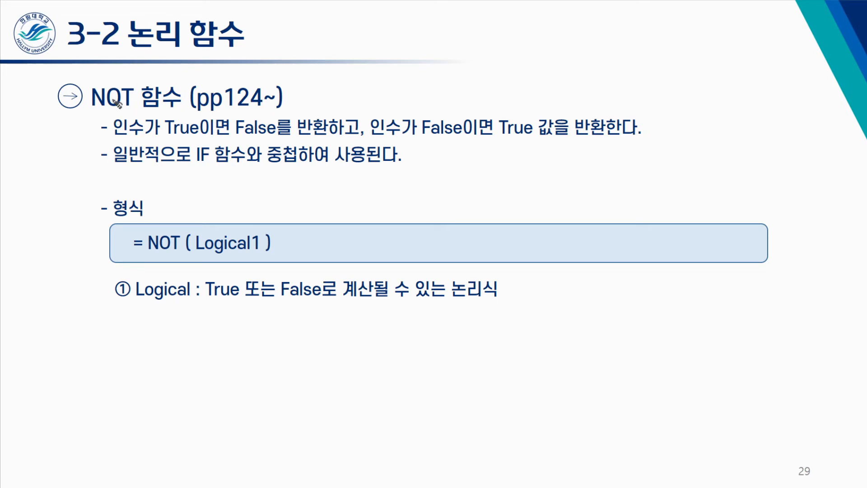
{"action": "mouse_move", "coordinate": [121, 110]}
{"action": "left_mouse_down"}
{"action": "mouse_move", "coordinate": [104, 77]}
{"action": "mouse_move", "coordinate": [119, 115]}
{"action": "left_mouse_up"}
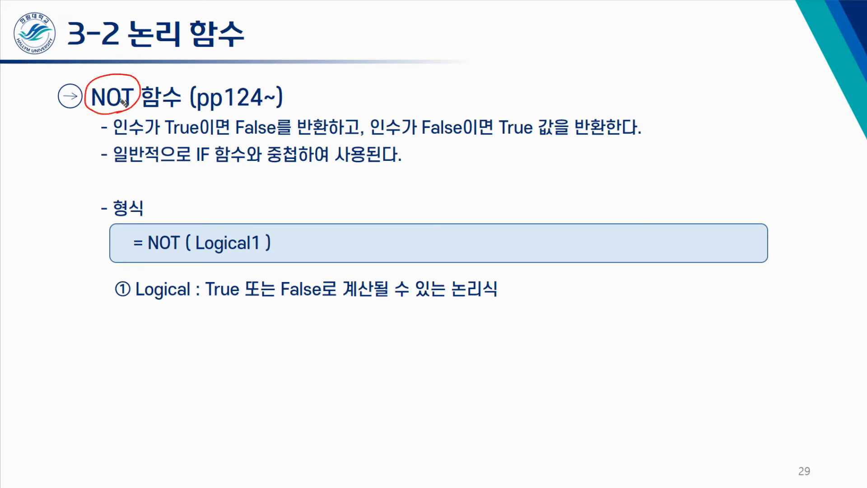
{"action": "left_click_drag", "start_coordinate": [143, 67], "coordinate": [168, 72]}
{"action": "left_click", "coordinate": [180, 77]}
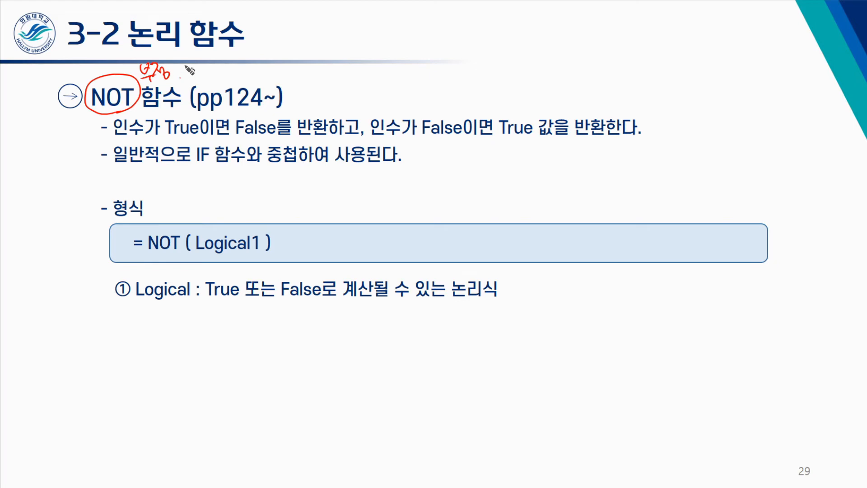
{"action": "mouse_move", "coordinate": [111, 140]}
{"action": "left_mouse_down"}
{"action": "mouse_move", "coordinate": [134, 141]}
{"action": "mouse_move", "coordinate": [154, 116]}
{"action": "mouse_move", "coordinate": [152, 135]}
{"action": "left_mouse_up"}
{"action": "left_click_drag", "start_coordinate": [53, 138], "coordinate": [54, 147]}
{"action": "left_click_drag", "start_coordinate": [60, 142], "coordinate": [58, 153]}
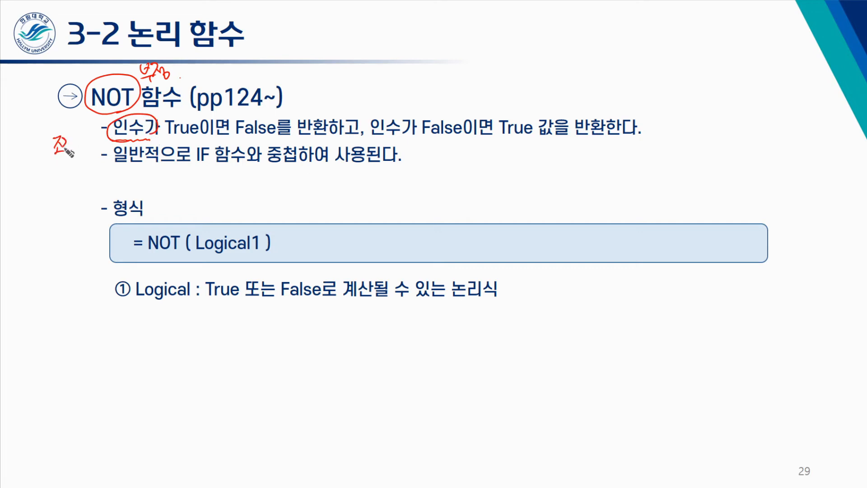
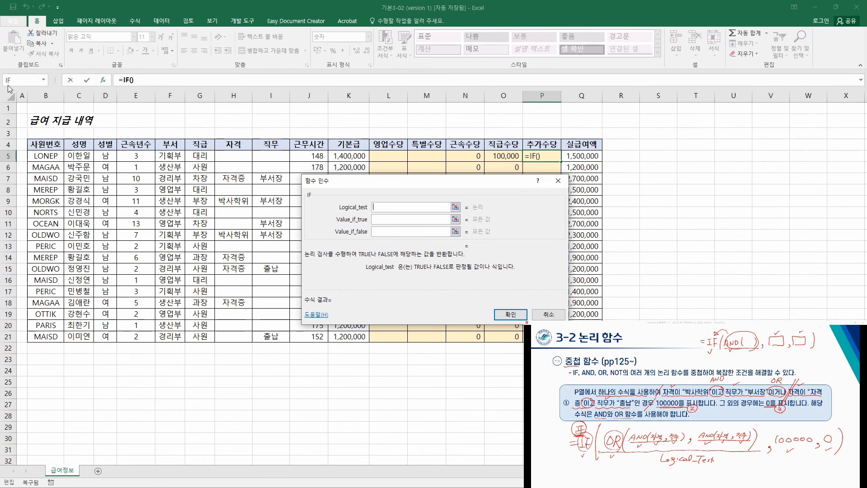
Nest an OR function inside the logical test of the IF formula in P5
{"action": "left_click", "coordinate": [44, 80]}
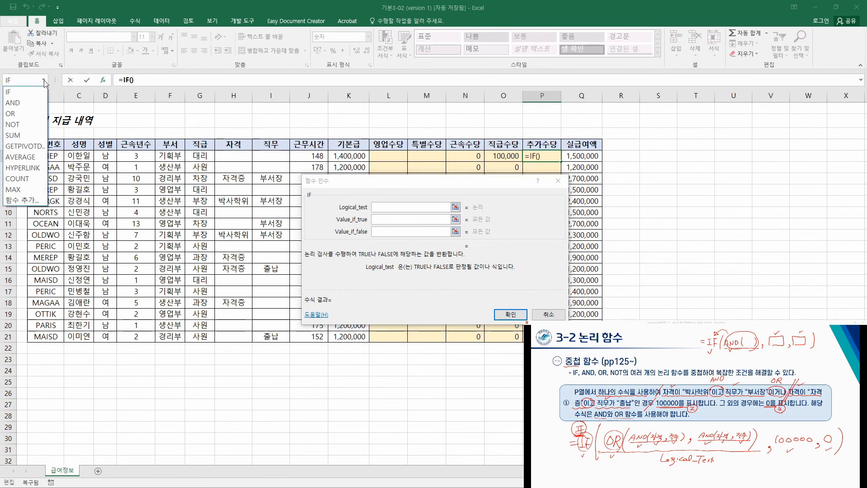
{"action": "left_click", "coordinate": [28, 200]}
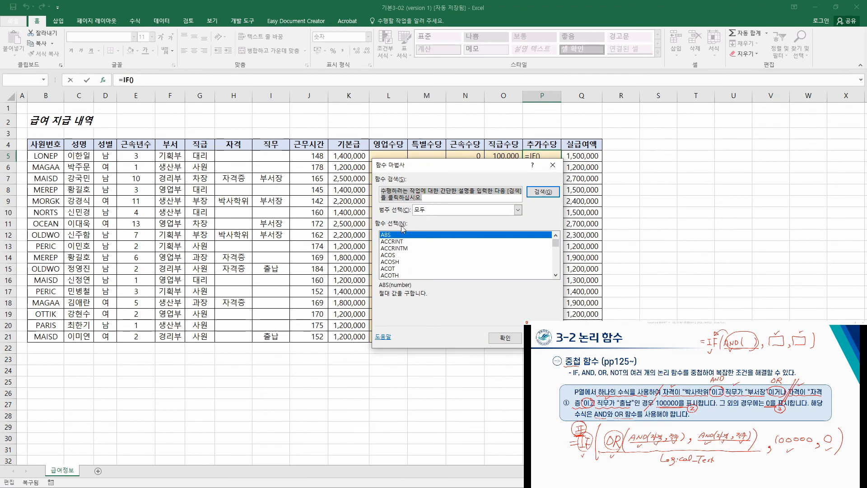
{"action": "left_click", "coordinate": [393, 249]}
{"action": "key", "text": "o"}
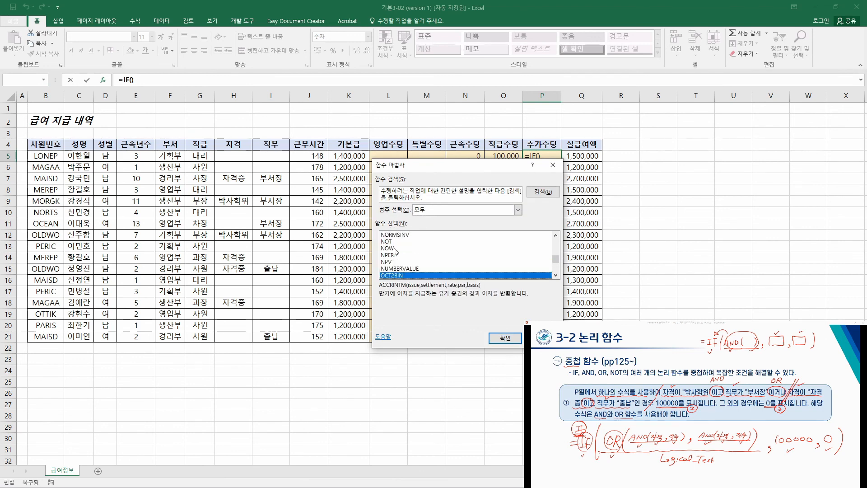
{"action": "scroll", "coordinate": [424, 269], "scroll_direction": "down", "scroll_amount": 4}
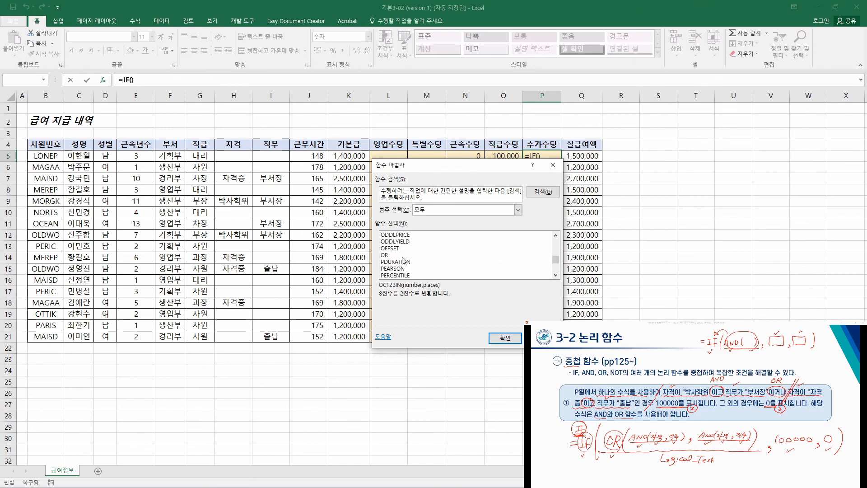
{"action": "left_click", "coordinate": [402, 256]}
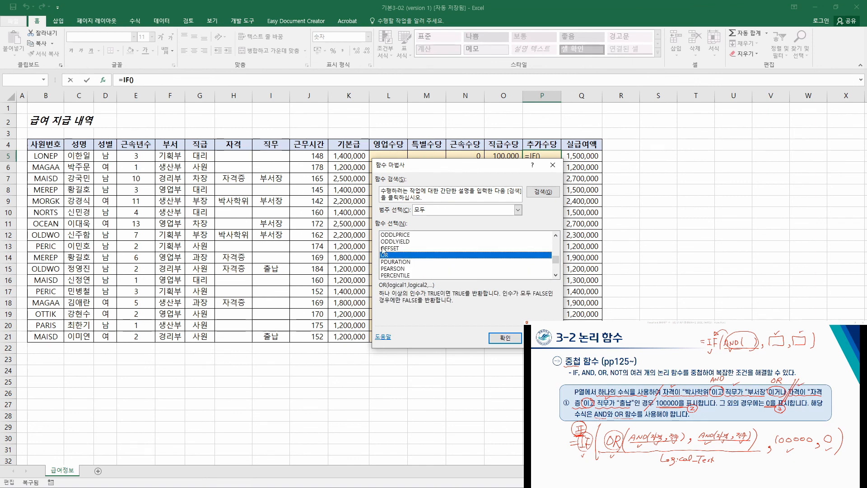
{"action": "left_click", "coordinate": [495, 337]}
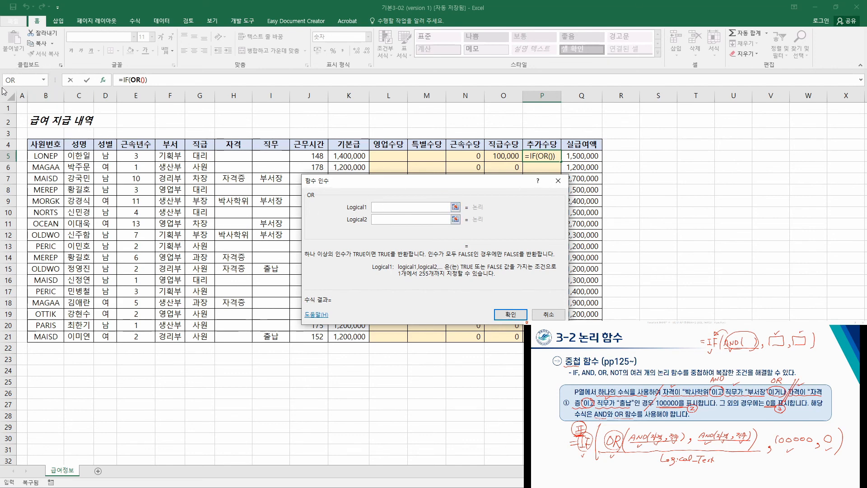
Nest an AND function as the first condition of the OR function in P5
{"action": "left_click", "coordinate": [44, 80]}
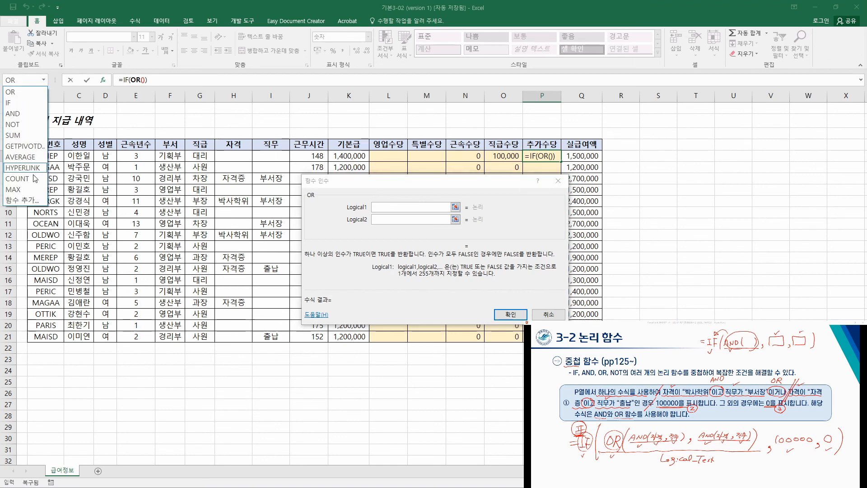
{"action": "left_click", "coordinate": [21, 200]}
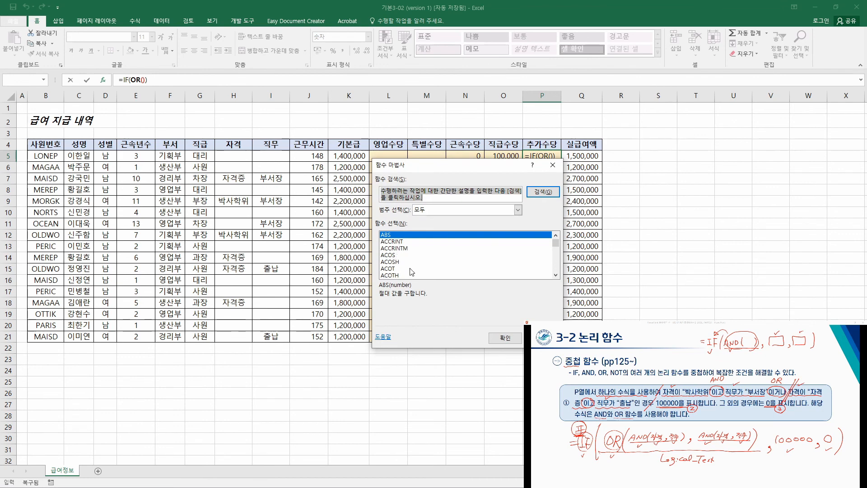
{"action": "left_click", "coordinate": [395, 261]}
{"action": "scroll", "coordinate": [402, 257], "scroll_direction": "down", "scroll_amount": 4}
{"action": "scroll", "coordinate": [406, 259], "scroll_direction": "up", "scroll_amount": 1}
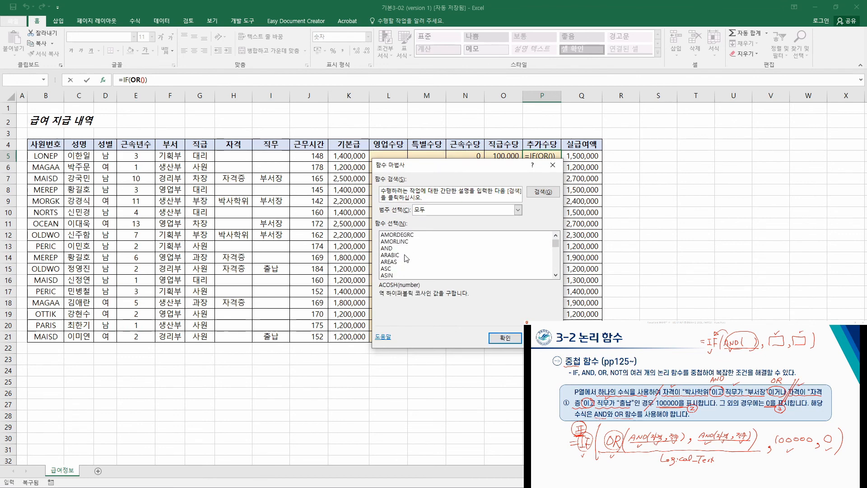
{"action": "left_click", "coordinate": [397, 248]}
{"action": "left_click", "coordinate": [488, 338]}
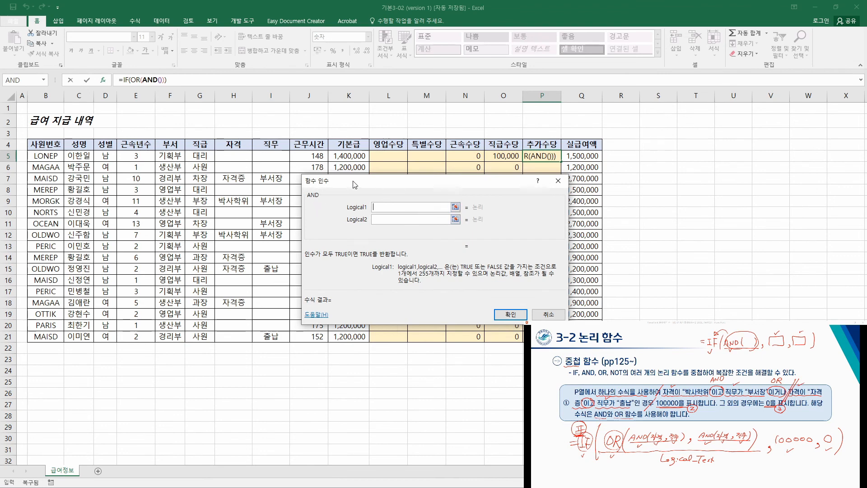
Set the first condition of the nested AND function to H5="박사학위"
{"action": "left_click_drag", "start_coordinate": [354, 184], "coordinate": [356, 188]}
{"action": "left_click", "coordinate": [233, 156]}
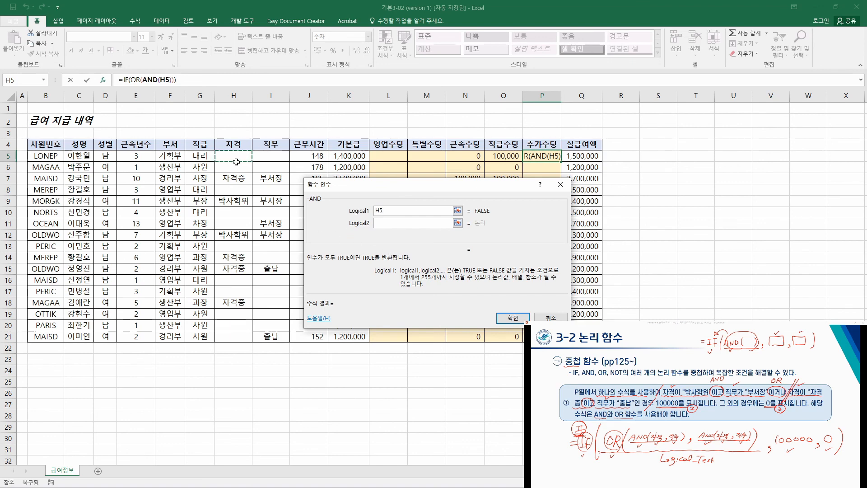
{"action": "type", "text": "="}
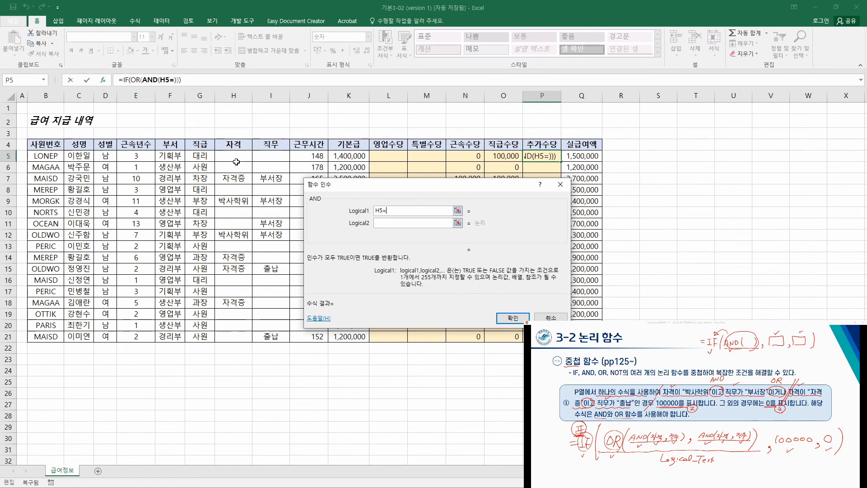
{"action": "type", "text": "\""}
{"action": "type", "text": "바"}
{"action": "type", "text": "사학위\""}
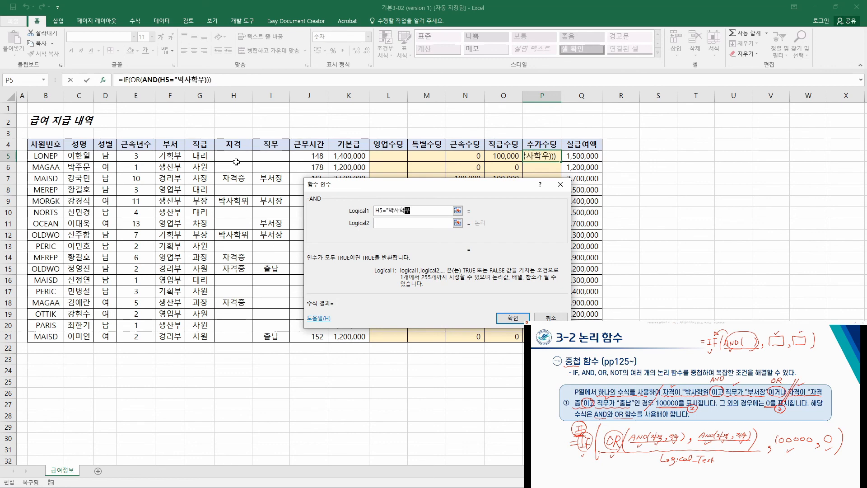
{"action": "key", "text": "Tab"}
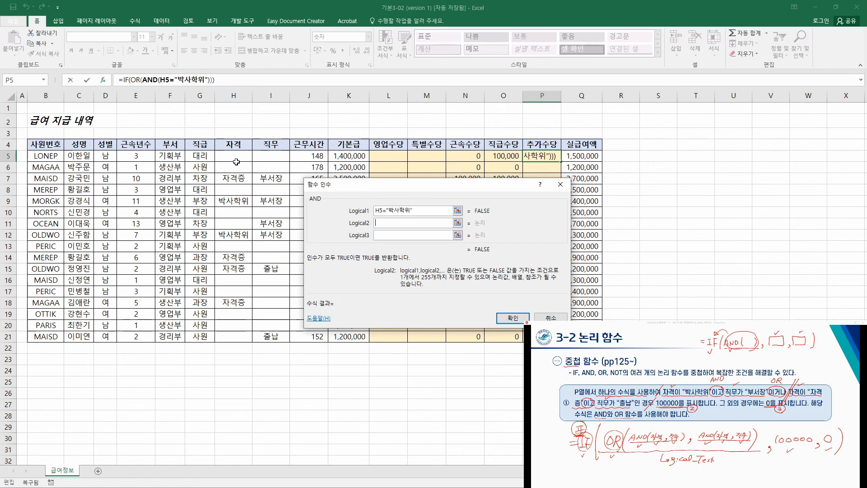
Set the second condition of the nested AND function to I5="부서장"
{"action": "left_click", "coordinate": [265, 155]}
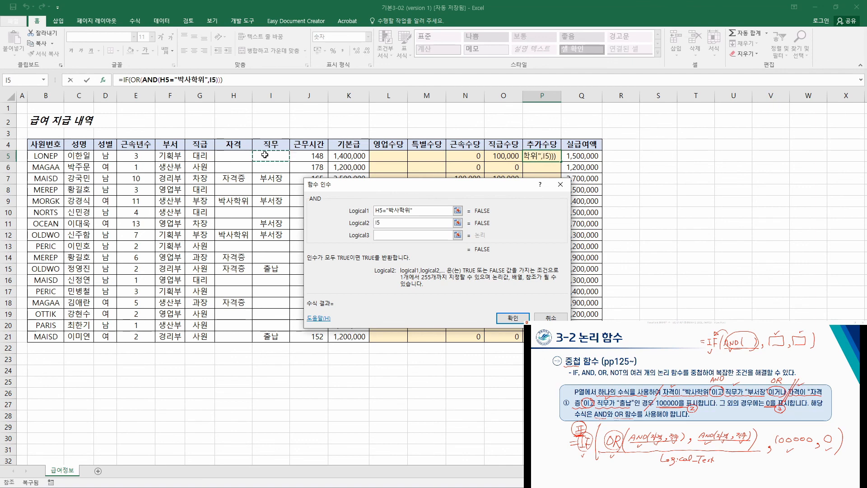
{"action": "type", "text": "=\""}
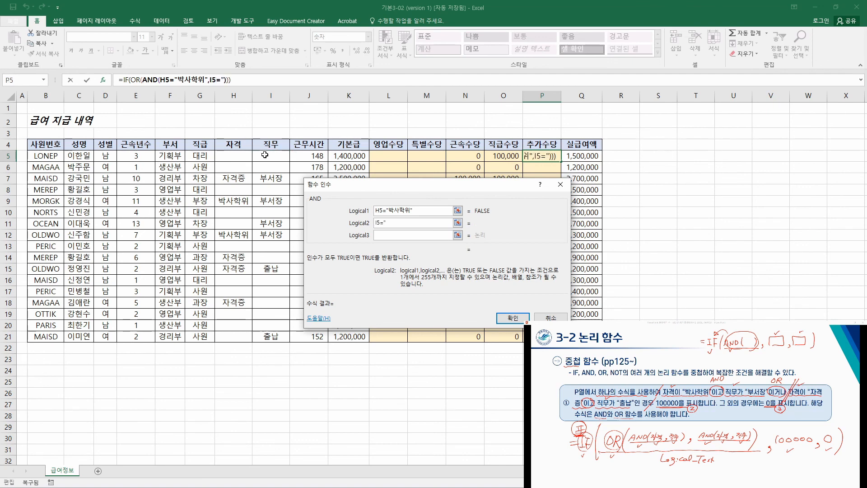
{"action": "type", "text": "qntj"}
{"action": "key", "text": "BackSpace"}
{"action": "key", "text": "BackSpace"}
{"action": "key", "text": "BackSpace"}
{"action": "key", "text": "BackSpace"}
{"action": "key", "text": "BackSpace"}
{"action": "type", "text": "\""}
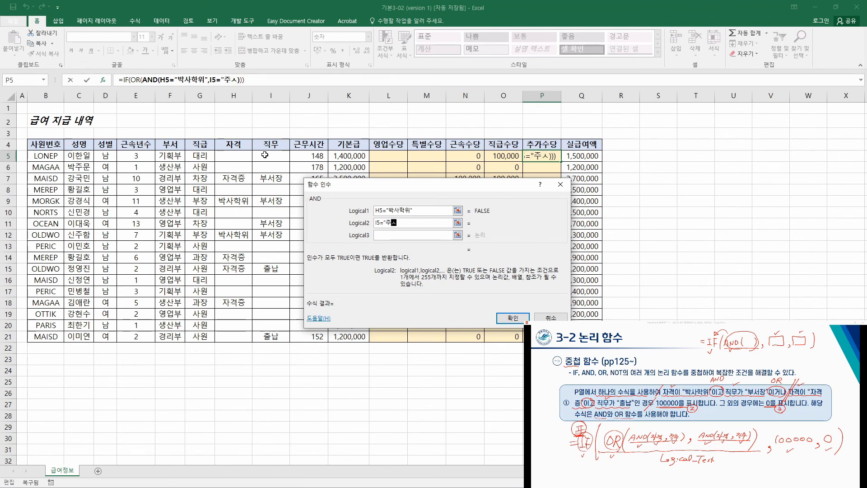
{"action": "type", "text": "부서장\""}
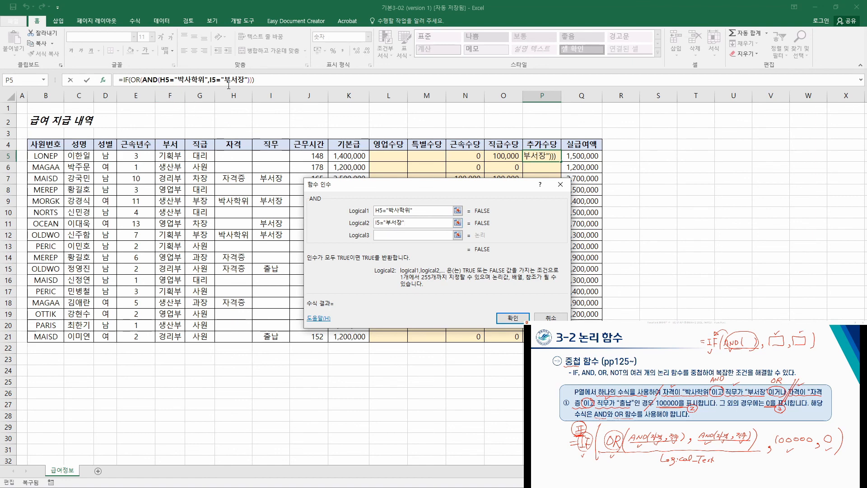
Return to the OR function's arguments and nest another AND function as its second condition
{"action": "left_click", "coordinate": [139, 80]}
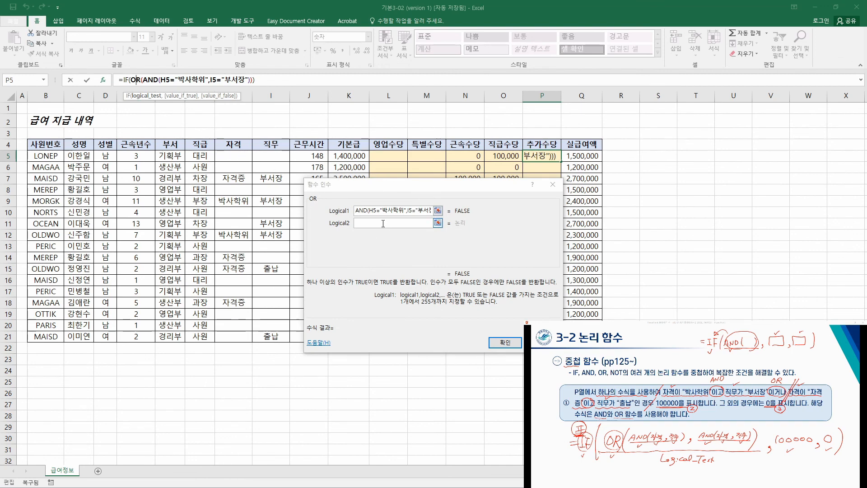
{"action": "left_click", "coordinate": [361, 223]}
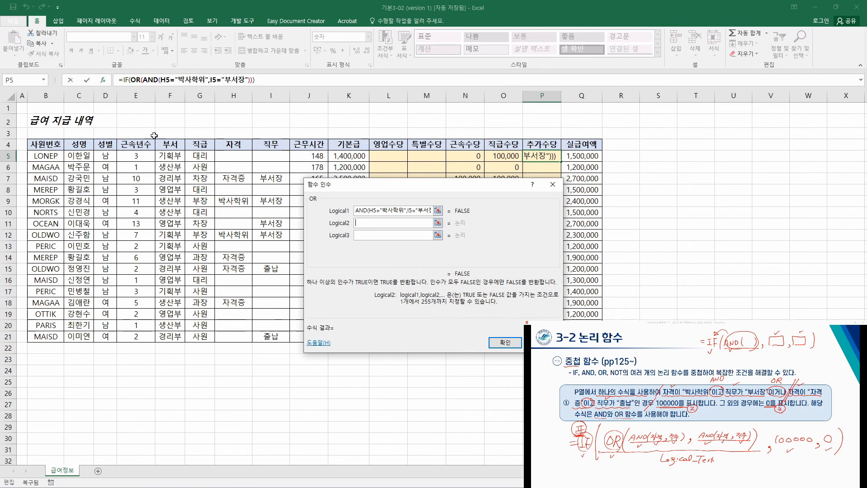
{"action": "left_click", "coordinate": [43, 80]}
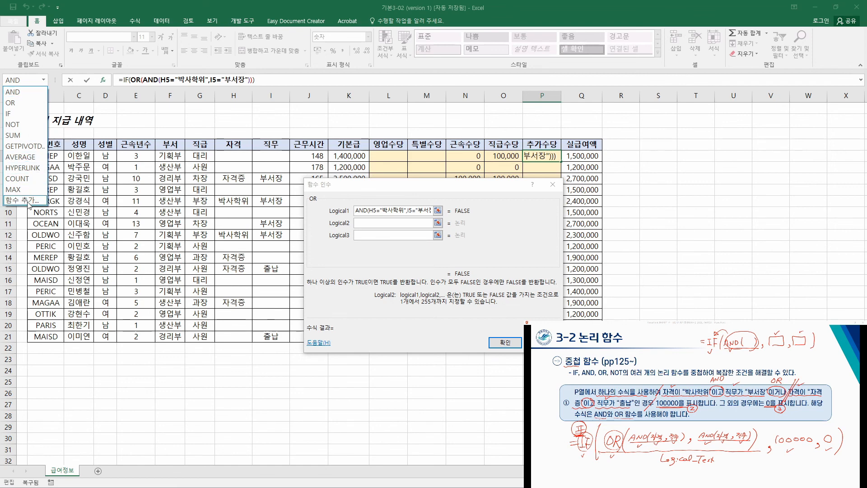
{"action": "left_click", "coordinate": [24, 94]}
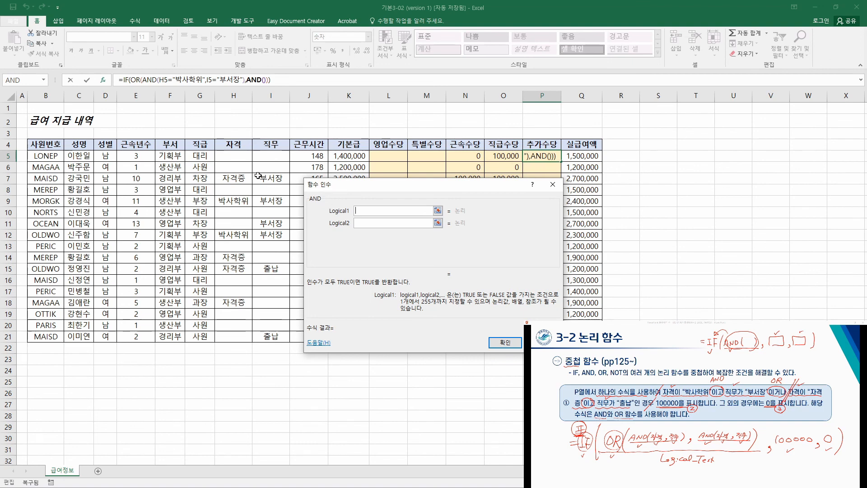
Set the second AND function's two conditions to H5="자격증" and I5="출납"
{"action": "left_click", "coordinate": [239, 157]}
{"action": "type", "text": "="}
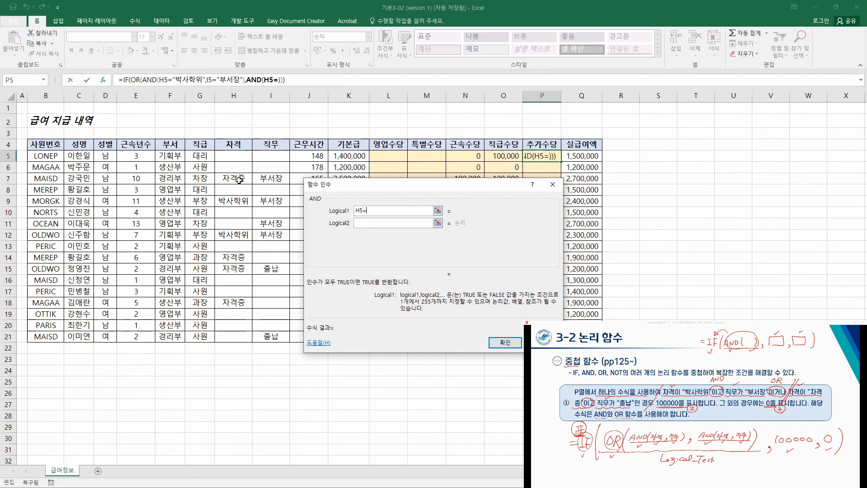
{"action": "type", "text": "\"자격증\":"}
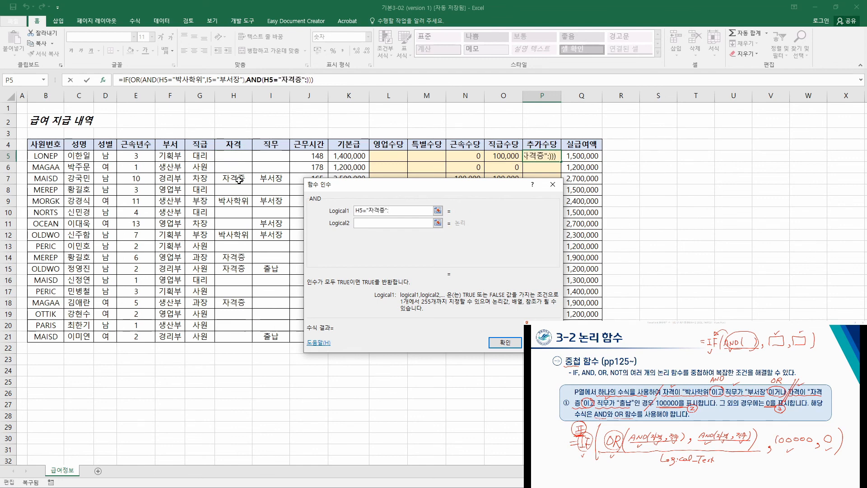
{"action": "key", "text": "BackSpace"}
{"action": "key", "text": "Tab"}
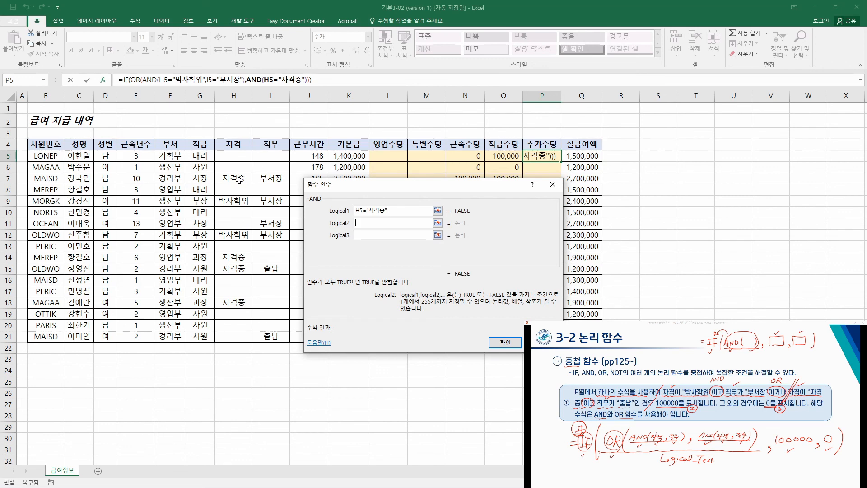
{"action": "left_click", "coordinate": [267, 157]}
{"action": "type", "text": "="}
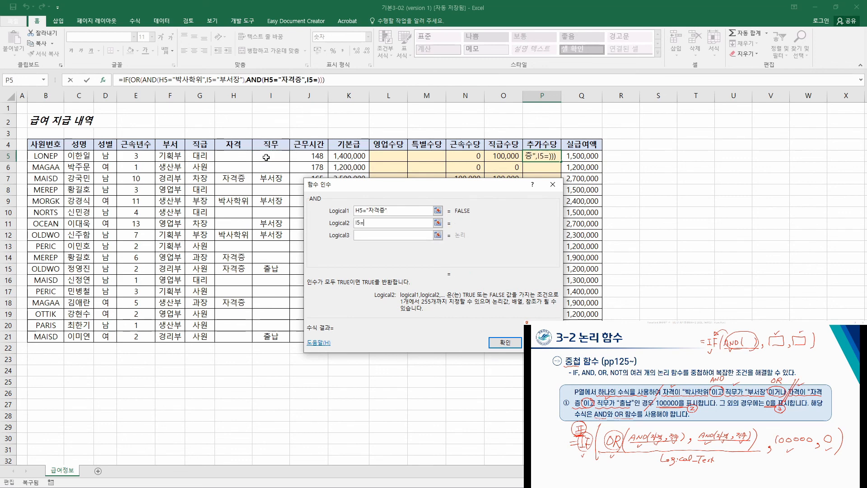
{"action": "type", "text": "\"출납\""}
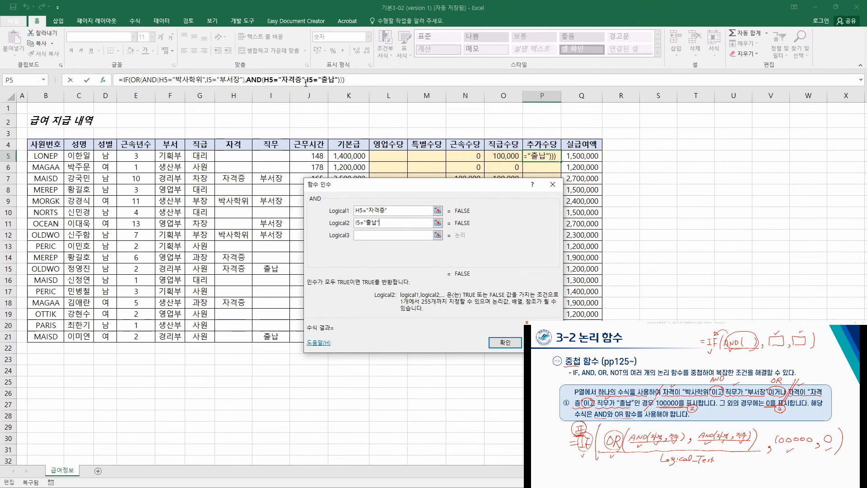
Return to the outer IF function's arguments in P5 and set its value if true to 100000 and value if false to 0
{"action": "left_click", "coordinate": [128, 79]}
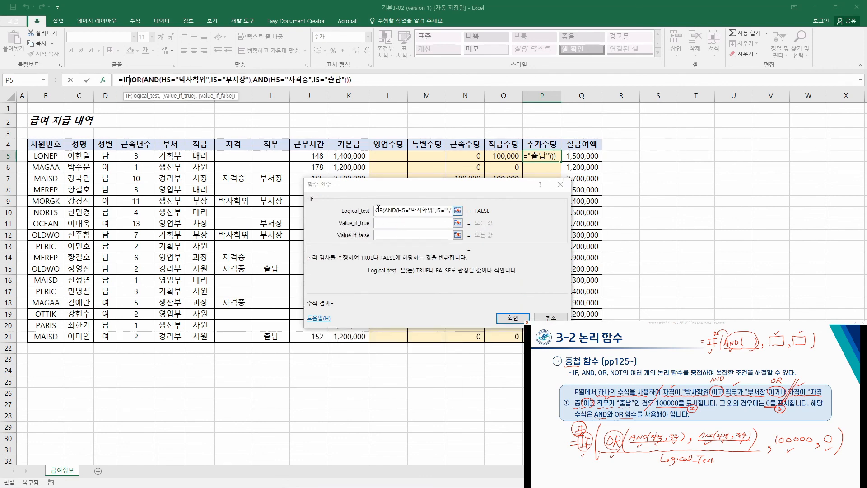
{"action": "left_click", "coordinate": [393, 224]}
{"action": "left_click", "coordinate": [393, 224]}
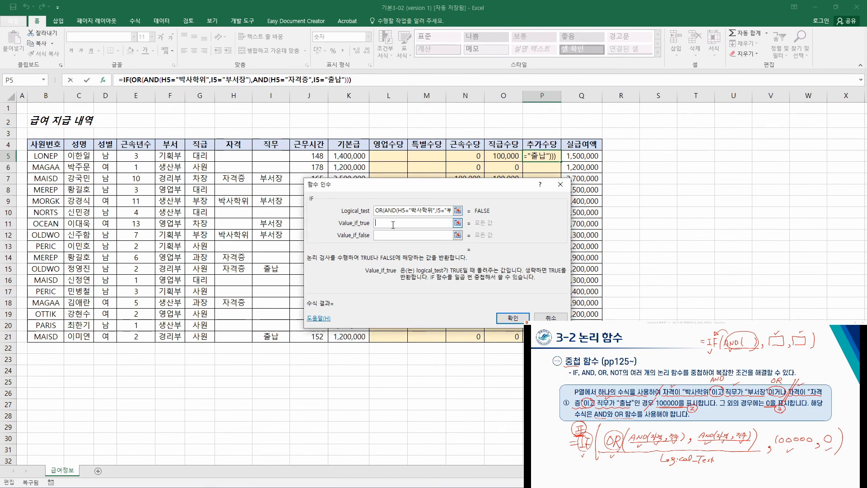
{"action": "type", "text": "100000"}
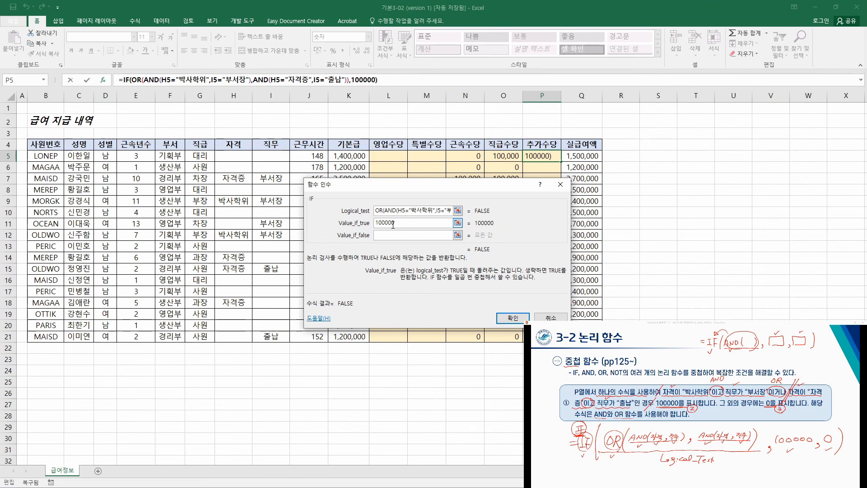
{"action": "key", "text": "Tab"}
{"action": "type", "text": "0"}
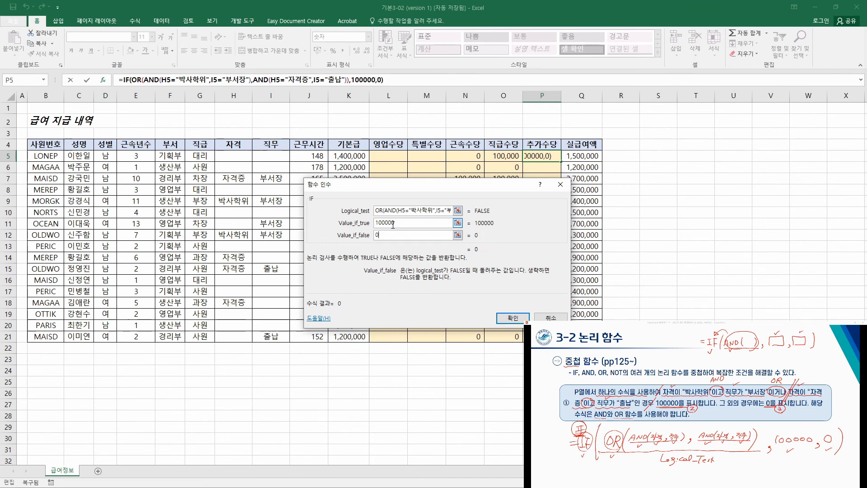
Complete the 추가수당 formula in P5 and fill it down the column to the last employee row
{"action": "left_click", "coordinate": [505, 318]}
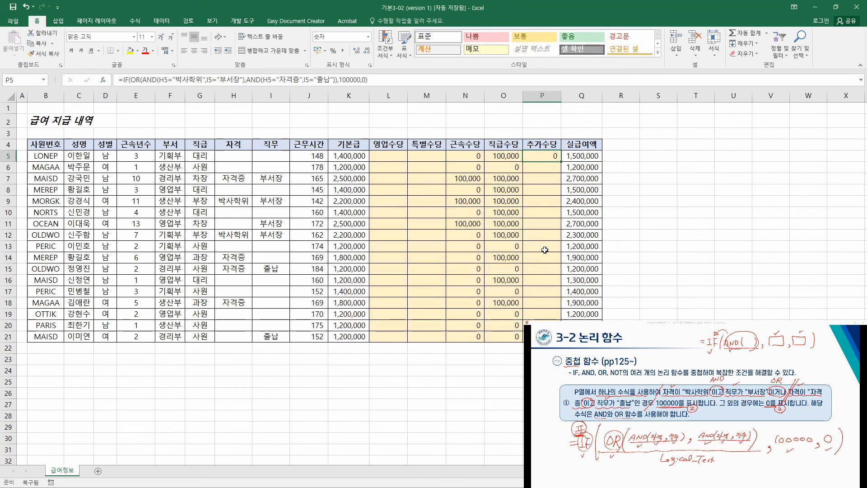
{"action": "left_click_drag", "start_coordinate": [561, 161], "coordinate": [561, 318]}
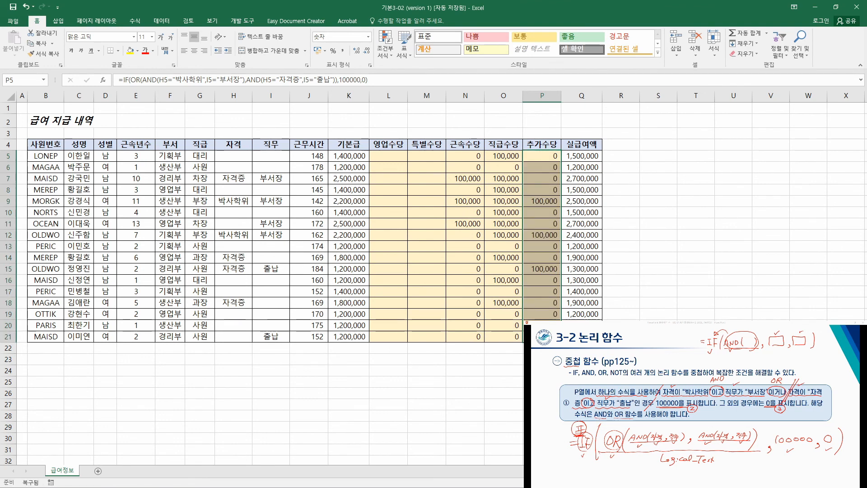
{"action": "left_click", "coordinate": [548, 291]}
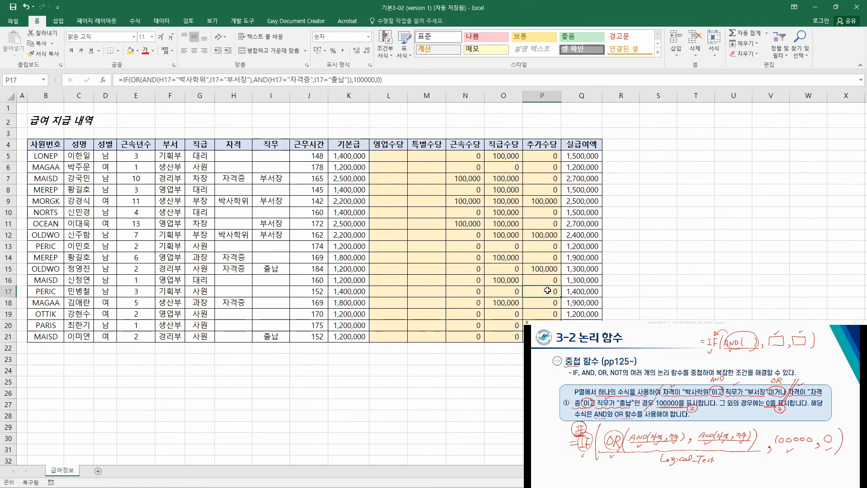